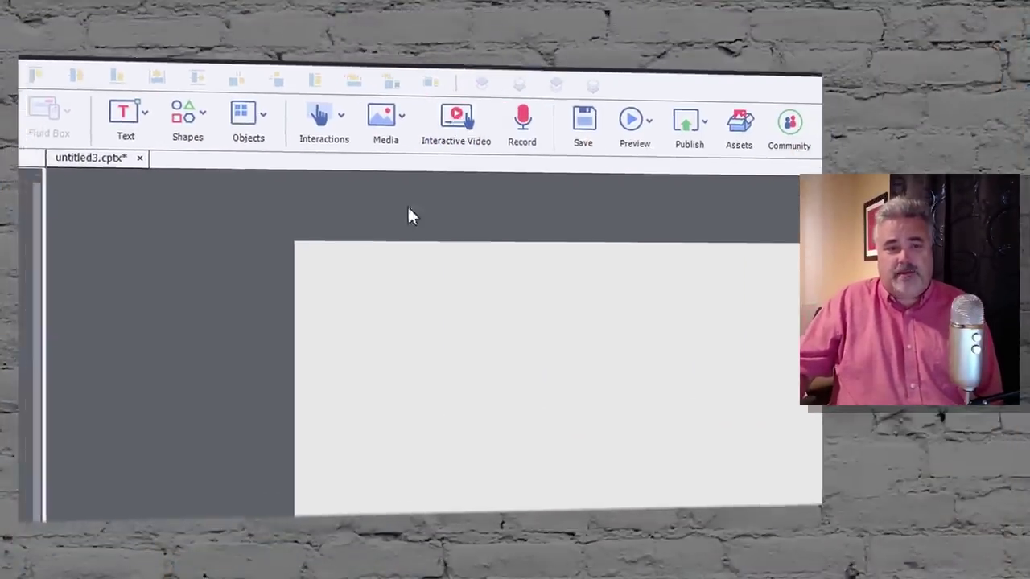
Step: Scroll the filmstrip back to slide 1 to bring up YouTube video insertion
{"action": "scroll", "coordinate": [81, 237], "scroll_direction": "down", "scroll_amount": 3}
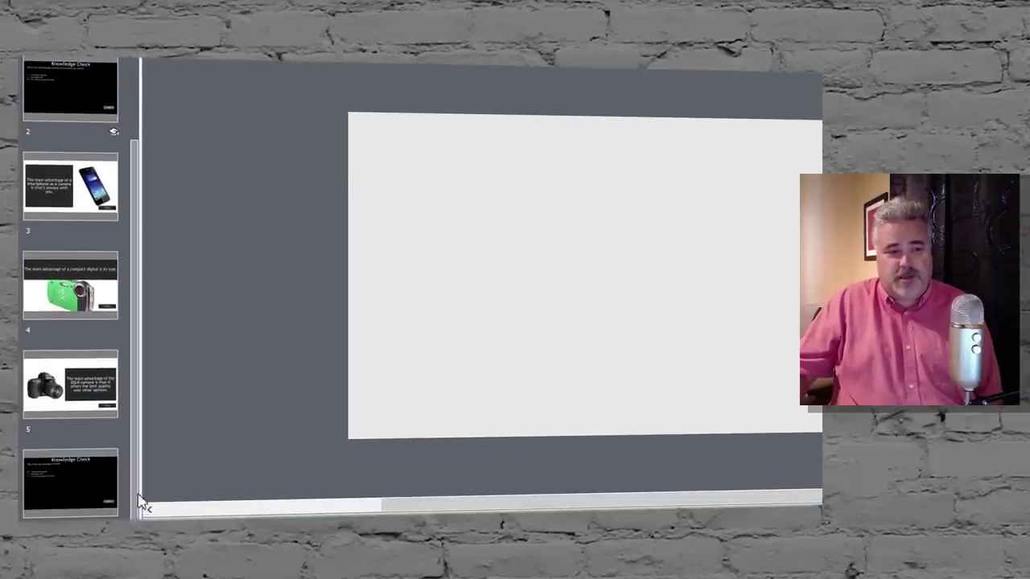
{"action": "scroll", "coordinate": [135, 439], "scroll_direction": "up", "scroll_amount": 3}
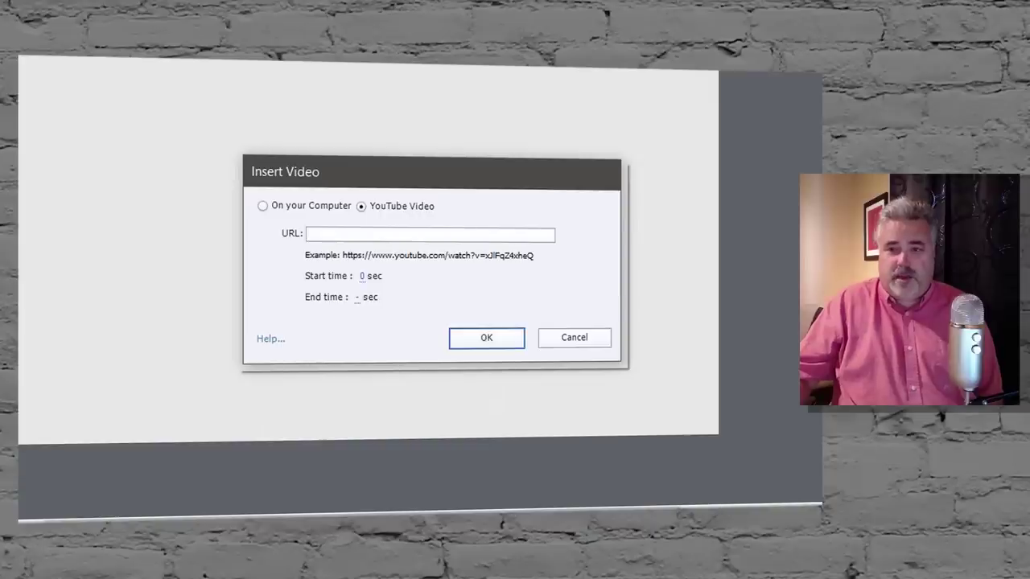
Step: Keep YouTube Video as the source and paste the video link into the URL field
{"action": "left_click", "coordinate": [301, 209]}
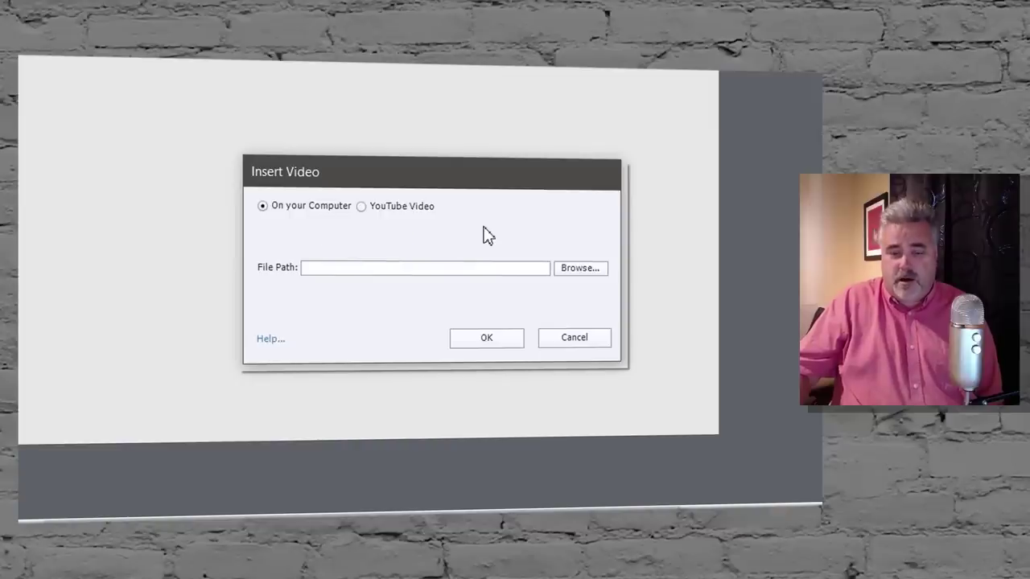
{"action": "left_click", "coordinate": [388, 210]}
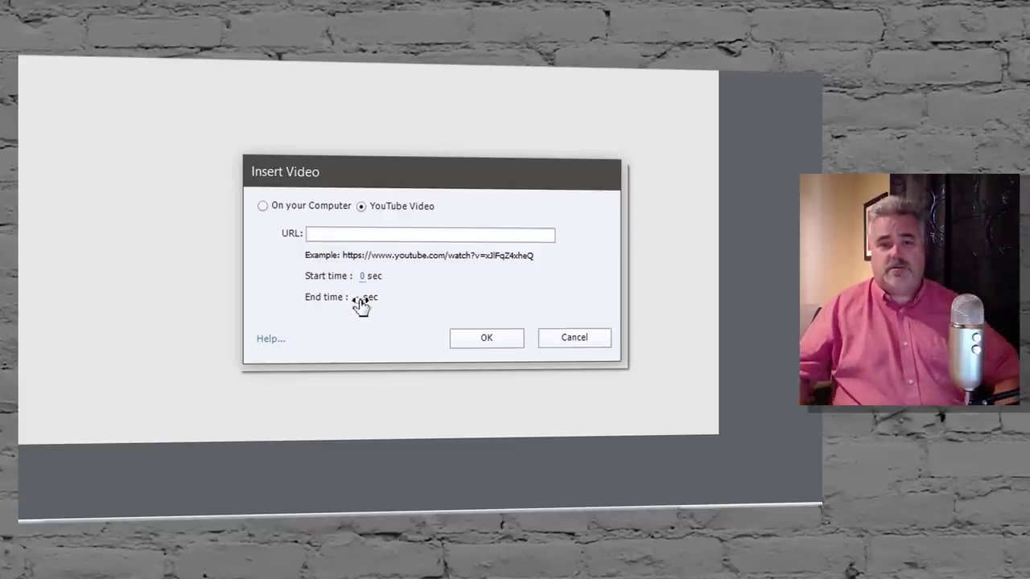
{"action": "left_click", "coordinate": [361, 234]}
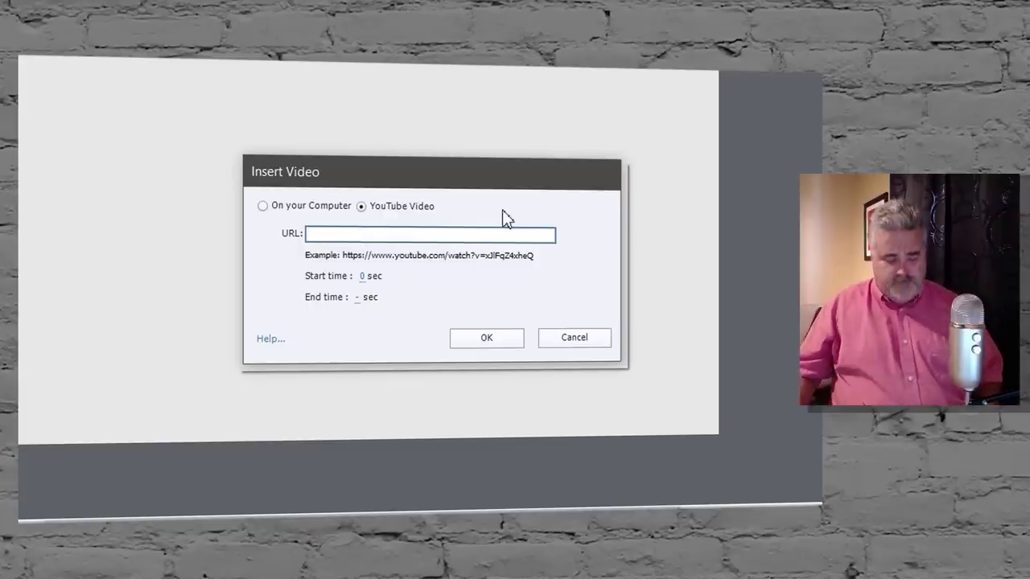
{"action": "type", "text": "https://youtu.be/JngwQGQme1M"}
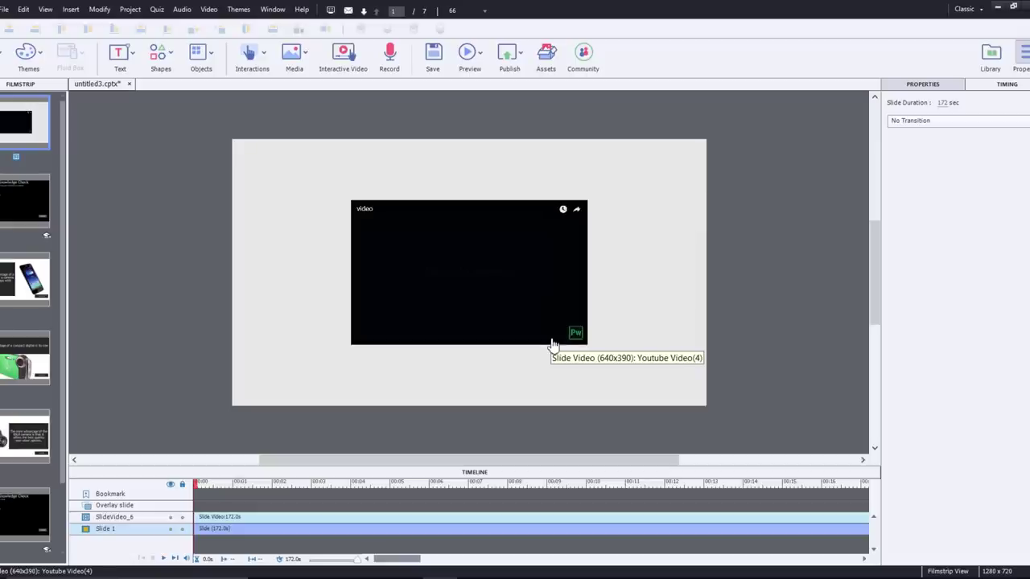
Step: Set the video's position to X 0, Y 0 and its height to 720
{"action": "left_click", "coordinate": [498, 279]}
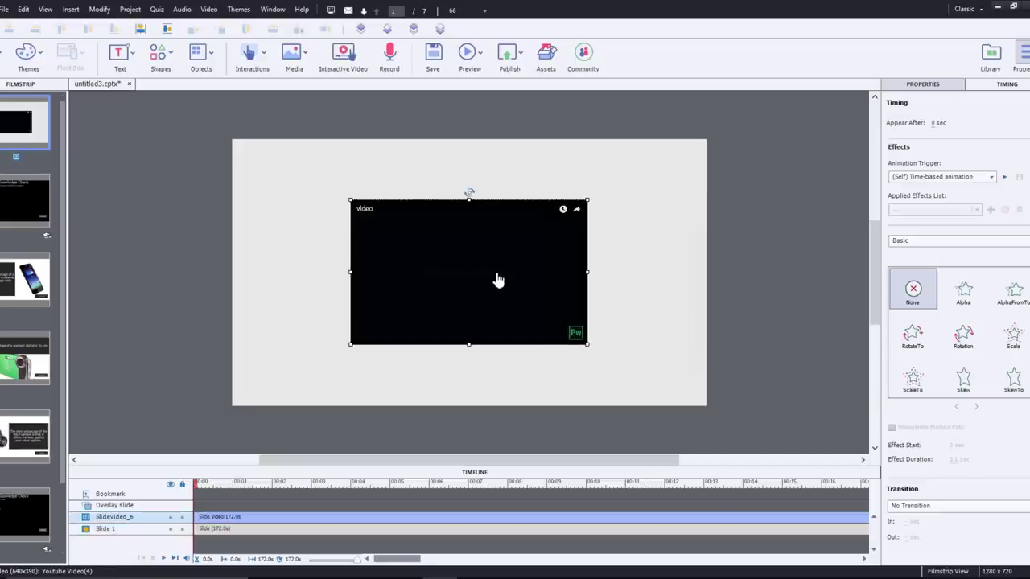
{"action": "left_click", "coordinate": [923, 84]}
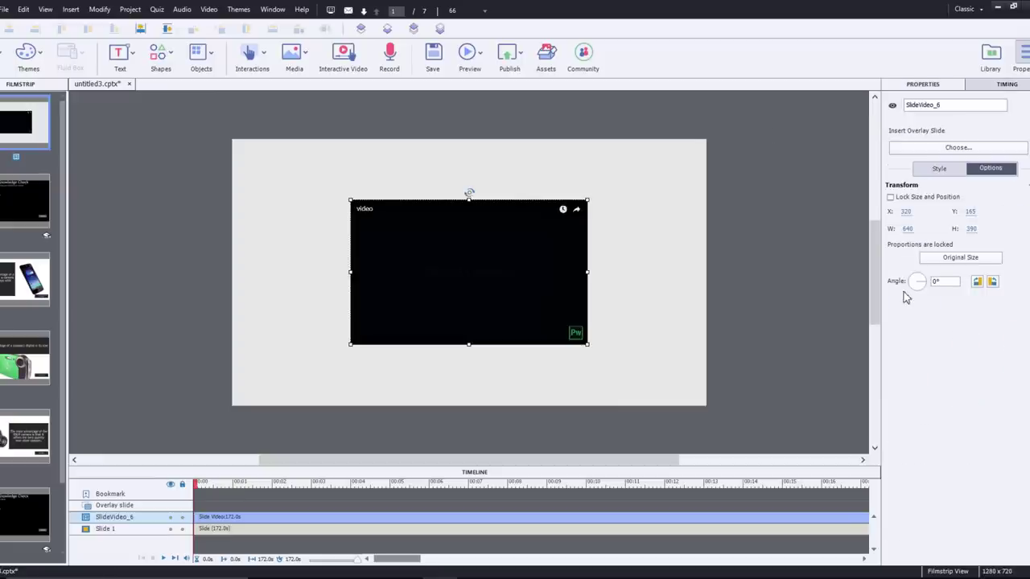
{"action": "left_click", "coordinate": [907, 210]}
{"action": "type", "text": "0"}
{"action": "key", "text": "Tab"}
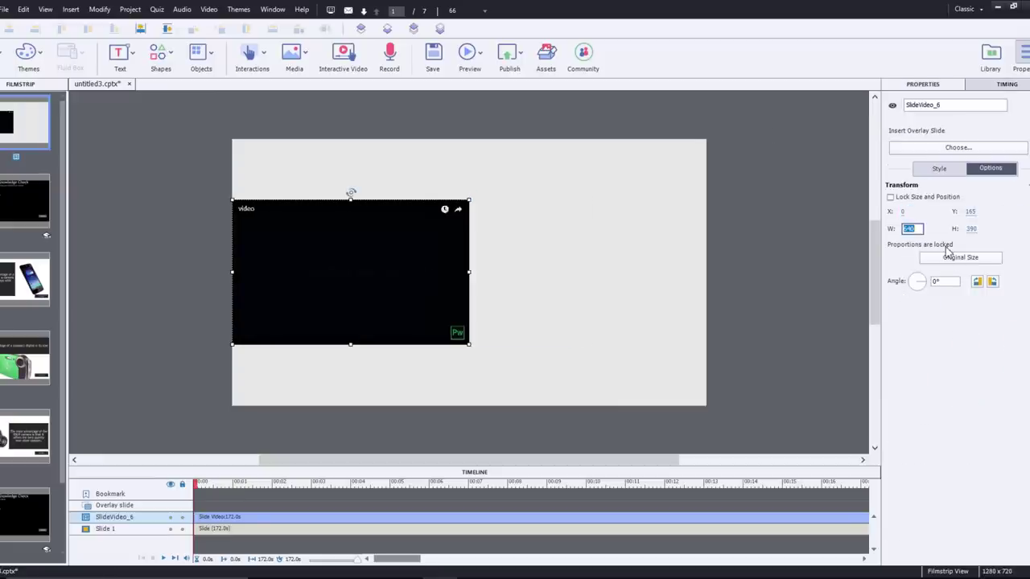
{"action": "key", "text": "Tab"}
{"action": "type", "text": "0"}
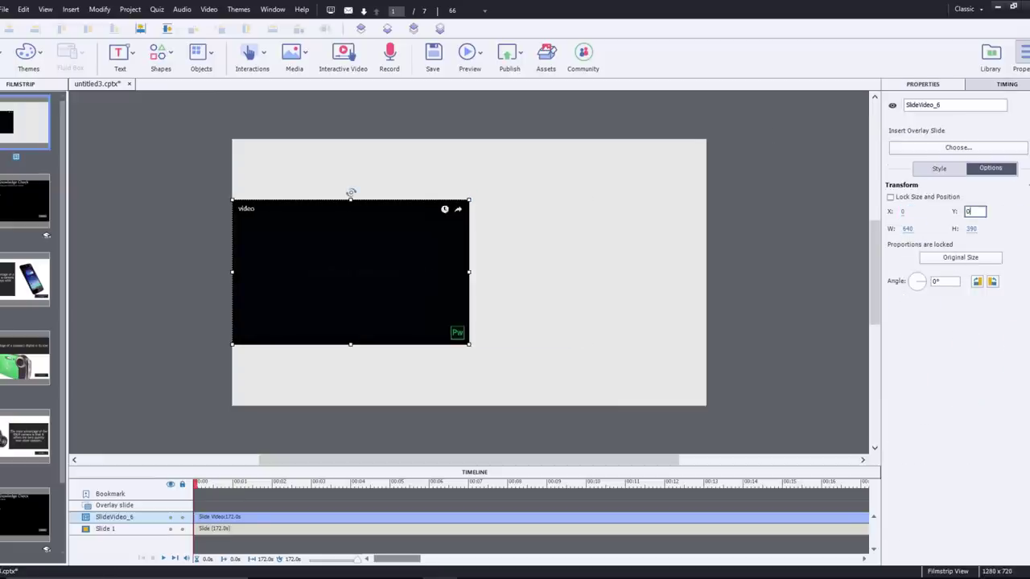
{"action": "key", "text": "Tab"}
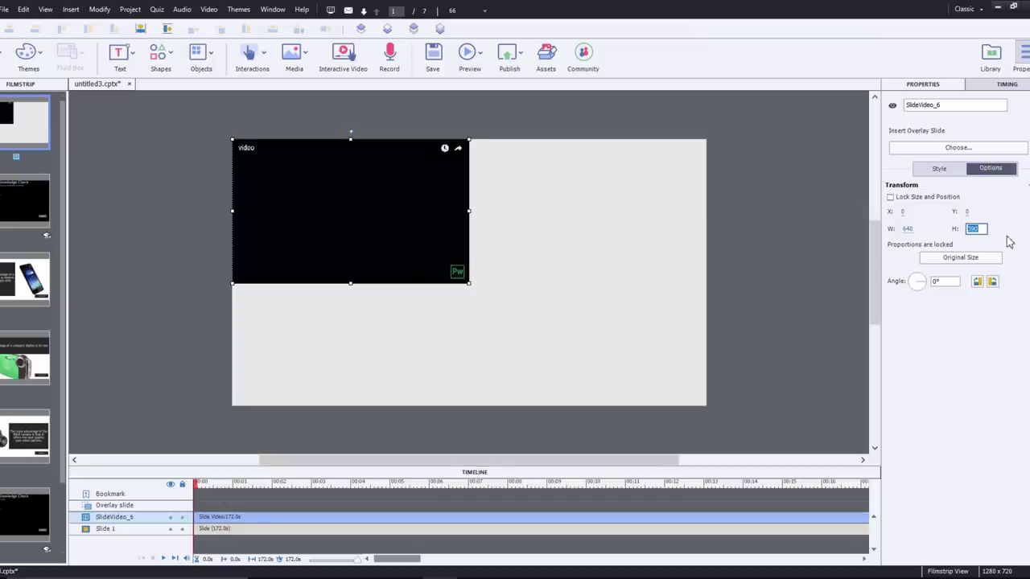
{"action": "type", "text": "720"}
{"action": "key", "text": "Return"}
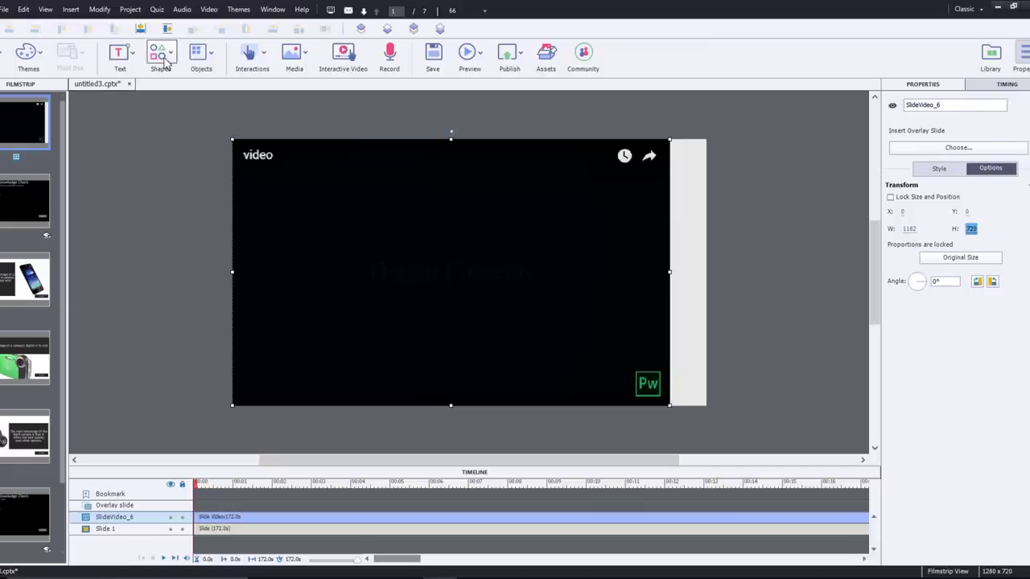
Step: Centre the video horizontally on the slide using the Align toolbar
{"action": "left_click", "coordinate": [272, 10]}
{"action": "left_click", "coordinate": [283, 24]}
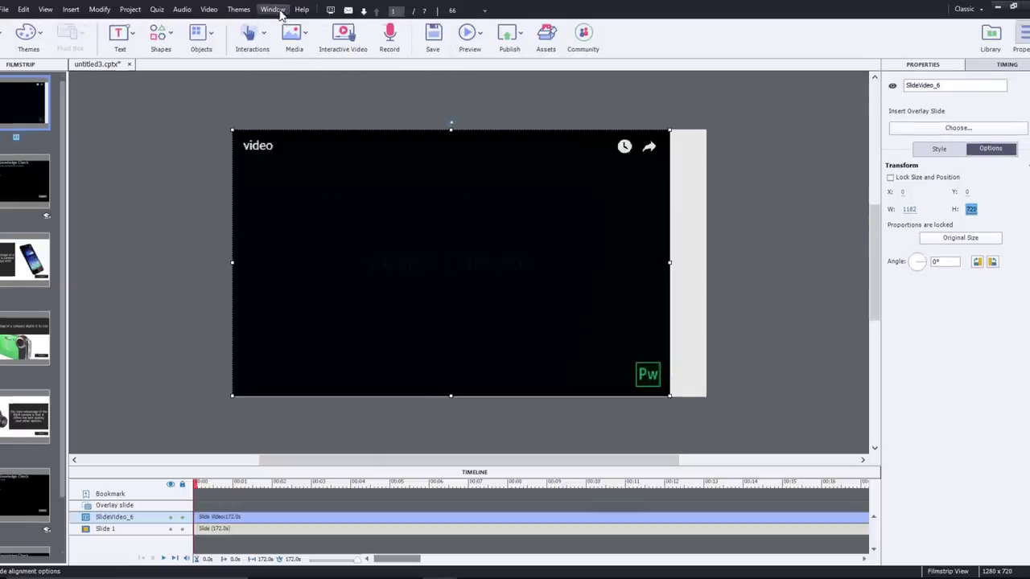
{"action": "left_click", "coordinate": [278, 11]}
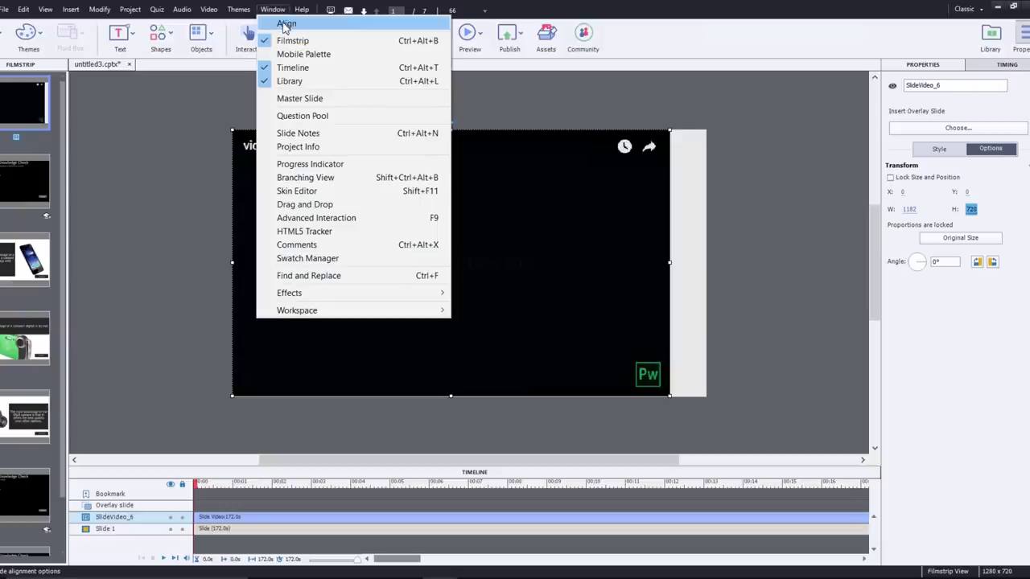
{"action": "left_click", "coordinate": [286, 23]}
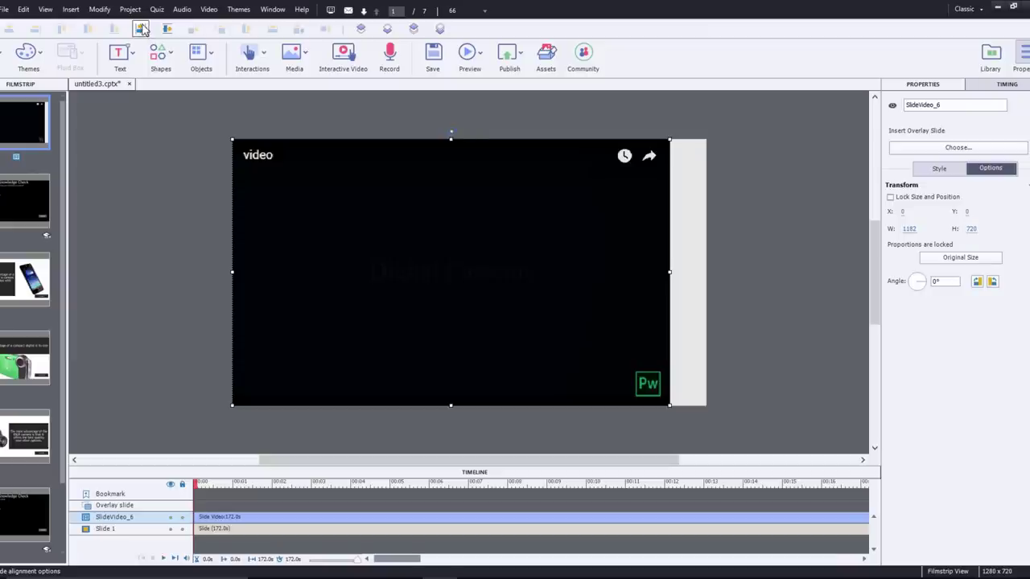
{"action": "left_click", "coordinate": [140, 29]}
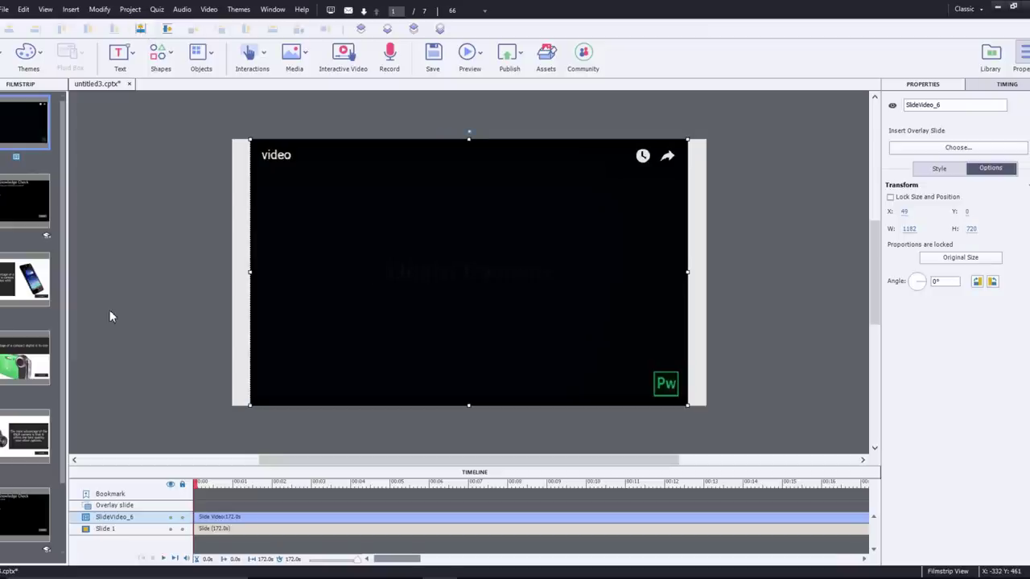
Step: Set slide 1's background to Custom with a black slide colour
{"action": "left_click", "coordinate": [731, 249]}
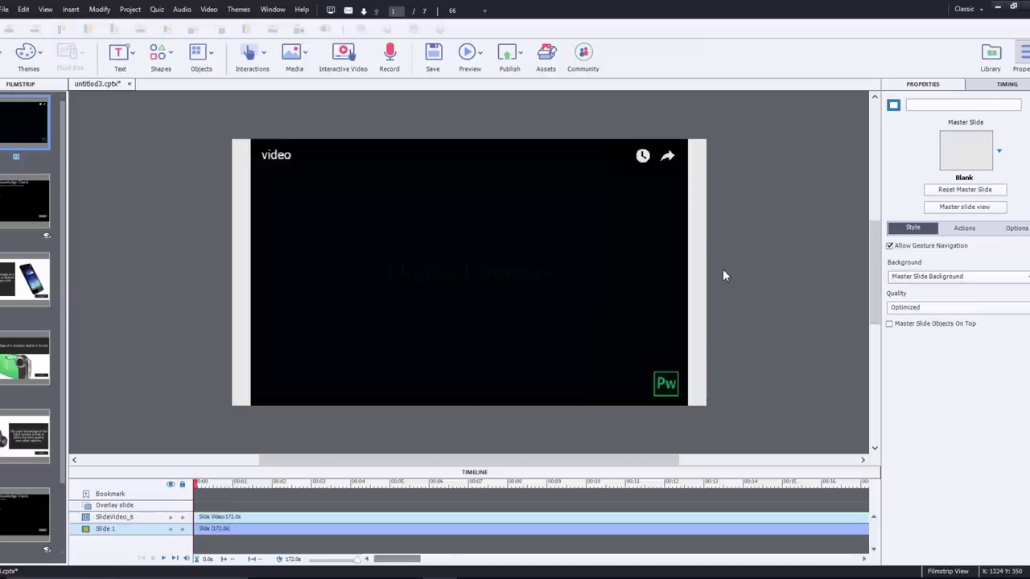
{"action": "left_click", "coordinate": [921, 277]}
{"action": "left_click", "coordinate": [919, 317]}
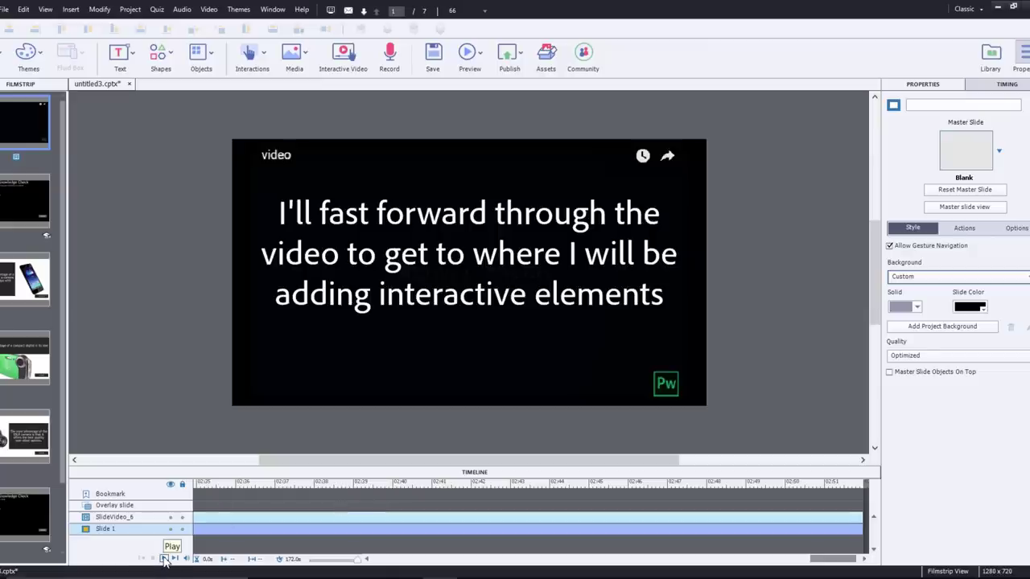
Step: Play the slide video on the Timeline and stop it at about 00:48
{"action": "left_click", "coordinate": [164, 559]}
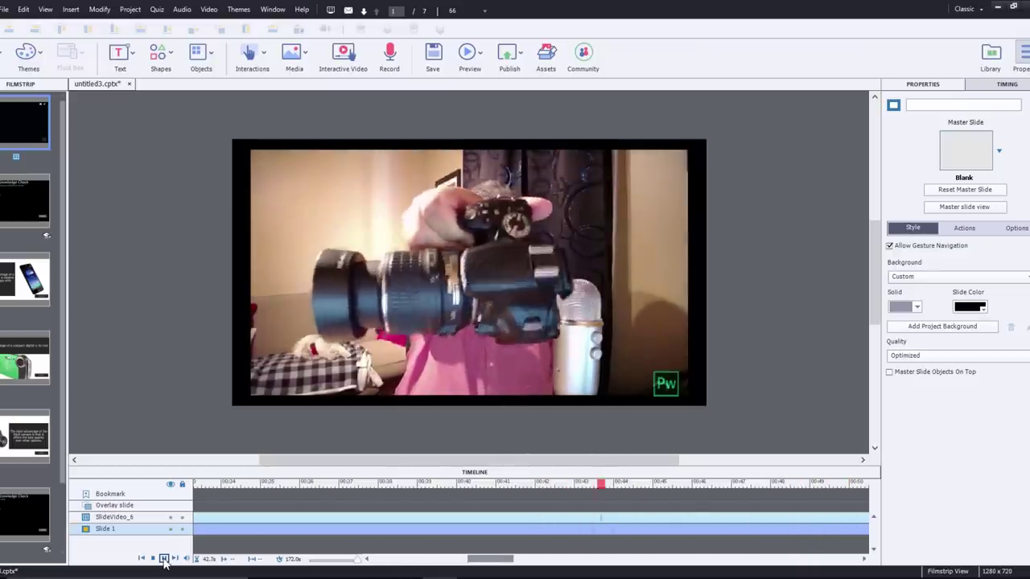
{"action": "left_click", "coordinate": [165, 559]}
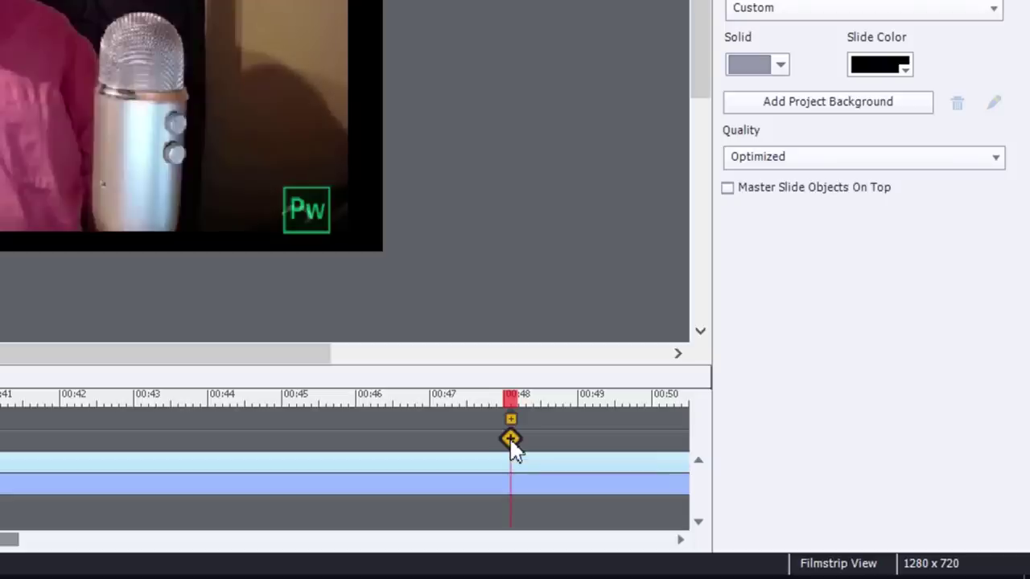
Step: Insert slide 2, the DSLR camera slide, as a video overlay at 00:48
{"action": "left_click", "coordinate": [511, 440]}
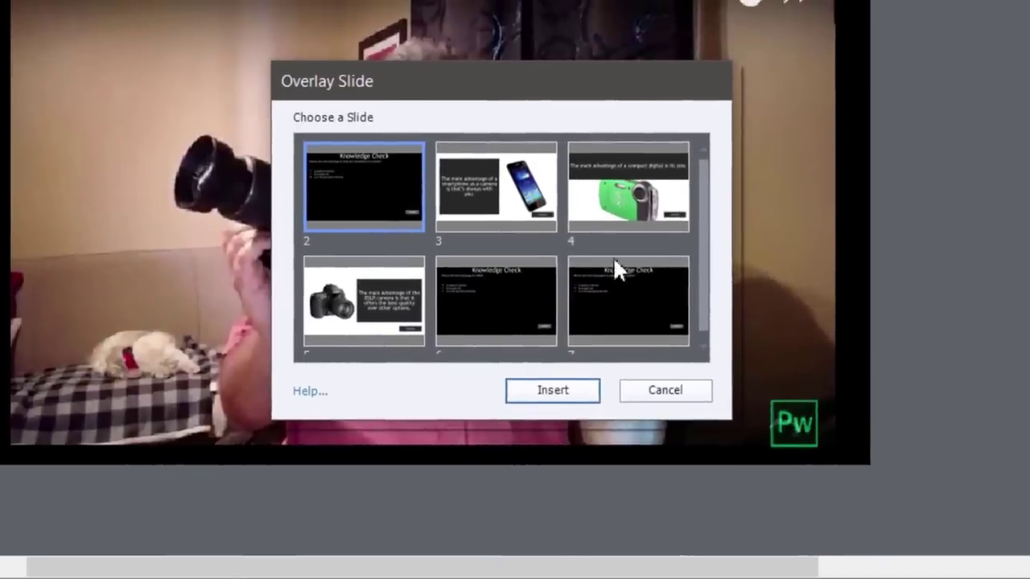
{"action": "left_click", "coordinate": [354, 305]}
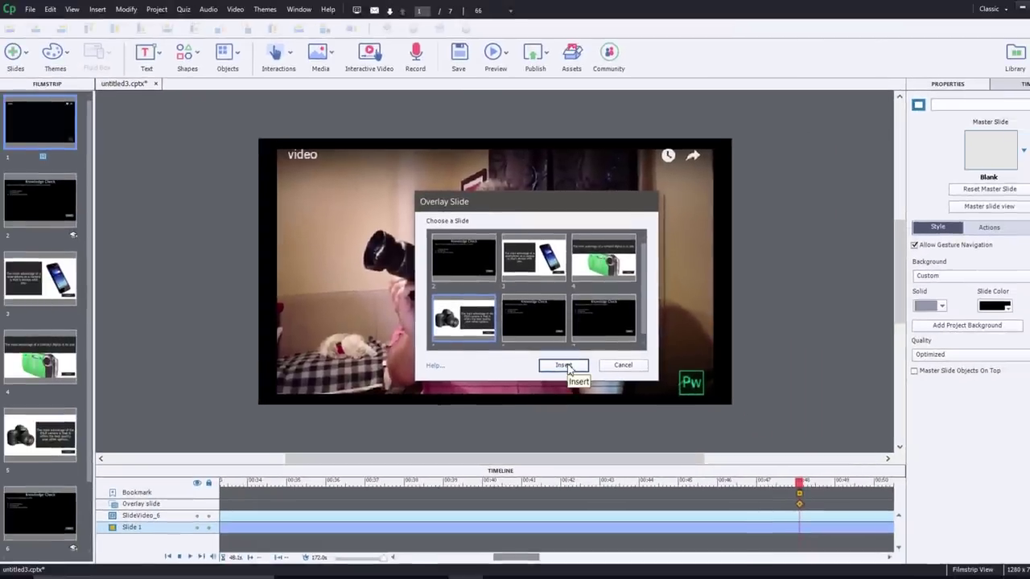
{"action": "left_click", "coordinate": [565, 366]}
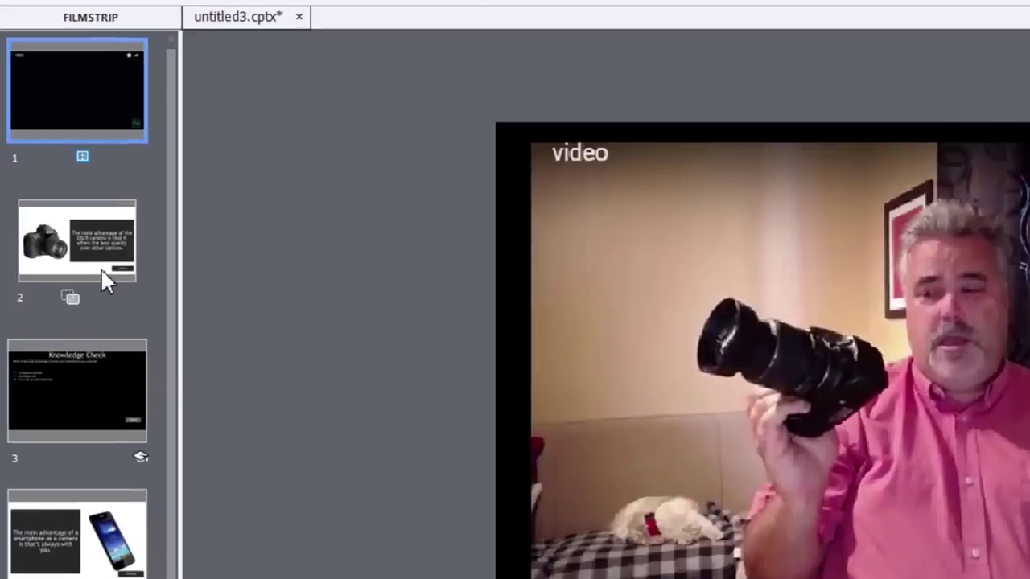
{"action": "left_click", "coordinate": [70, 301]}
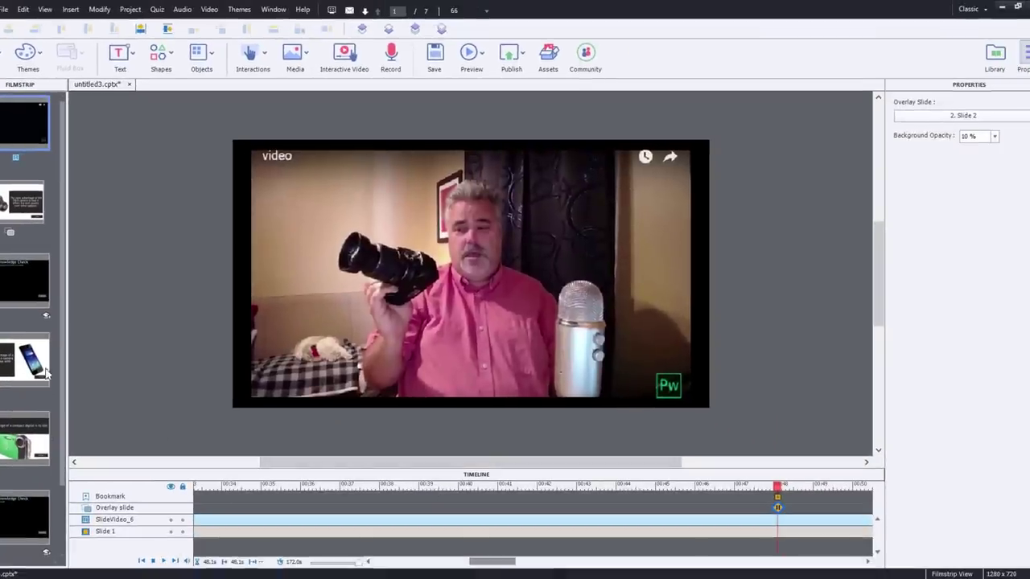
Step: Pause the video at 1:26 and assign slide 3, the green camera slide, as an overlay
{"action": "left_click", "coordinate": [165, 562]}
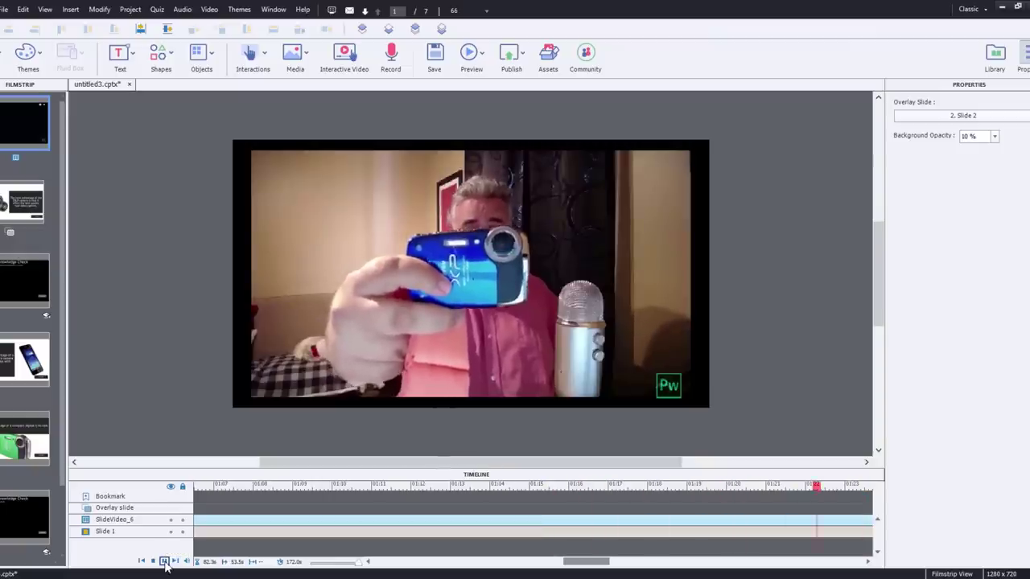
{"action": "left_click", "coordinate": [164, 561]}
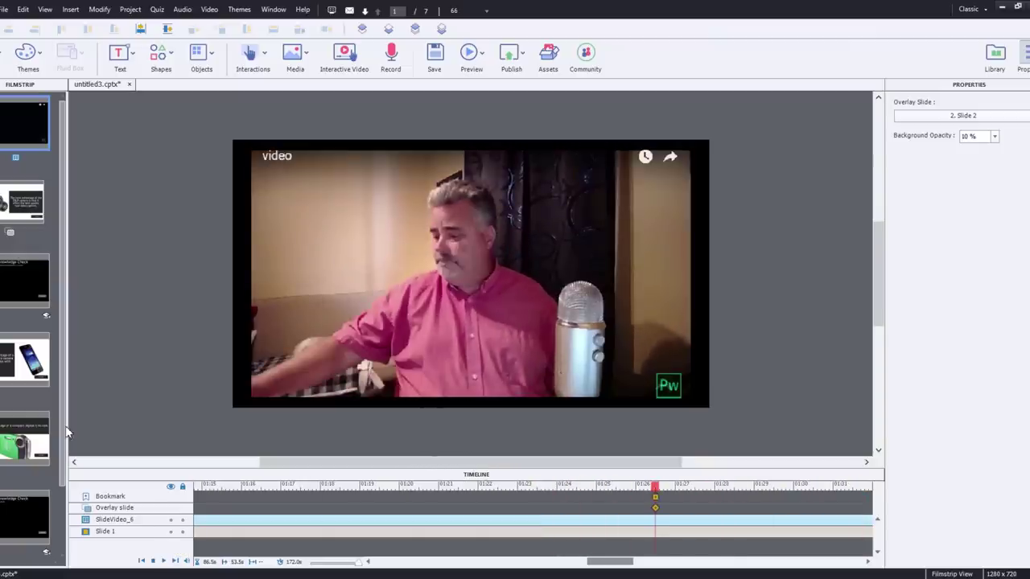
{"action": "left_click", "coordinate": [655, 507]}
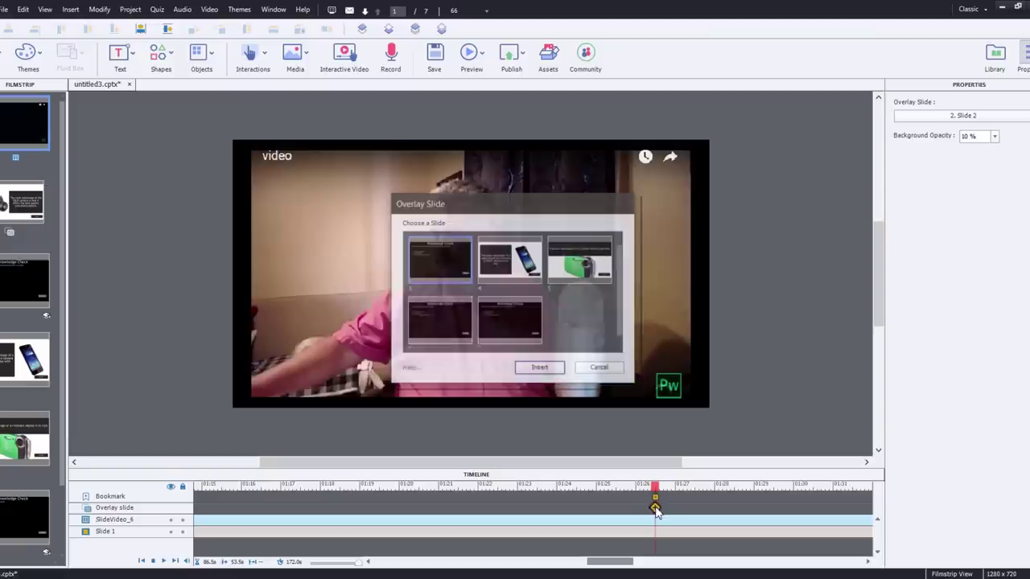
{"action": "double_click", "coordinate": [587, 263]}
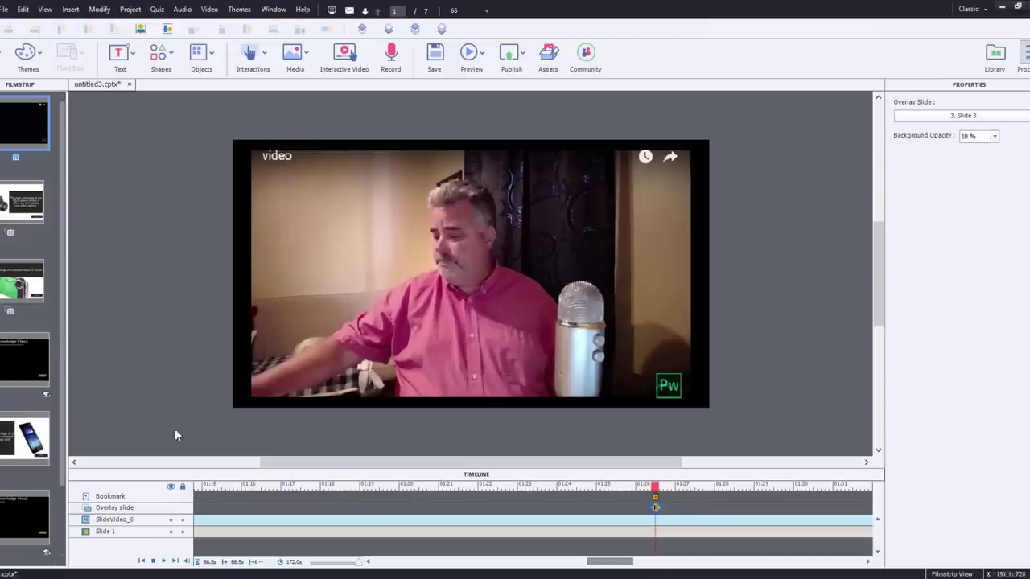
Step: Place the smartphone slide as an overlay at about 2:14
{"action": "left_click", "coordinate": [164, 562]}
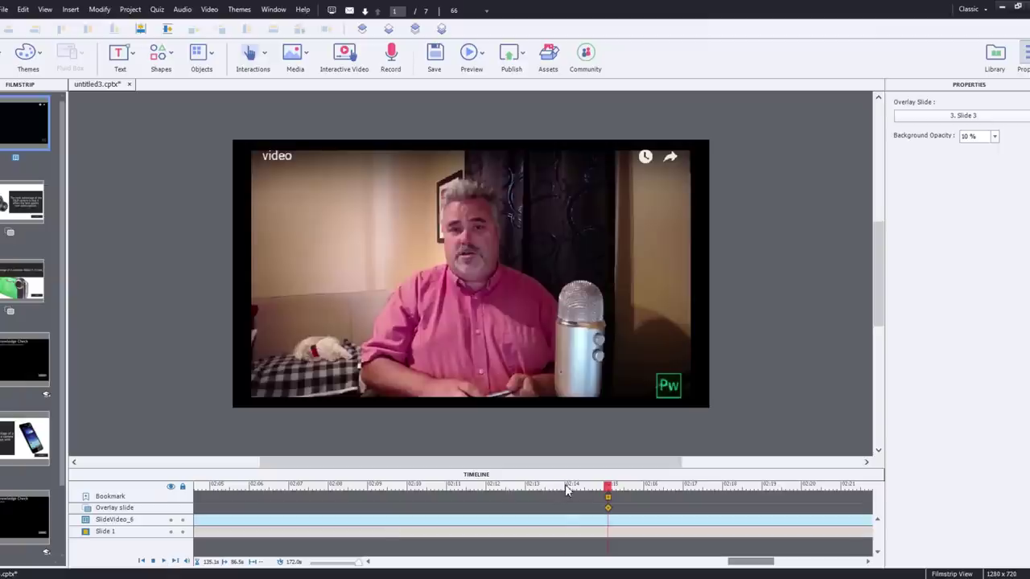
{"action": "left_click", "coordinate": [565, 485]}
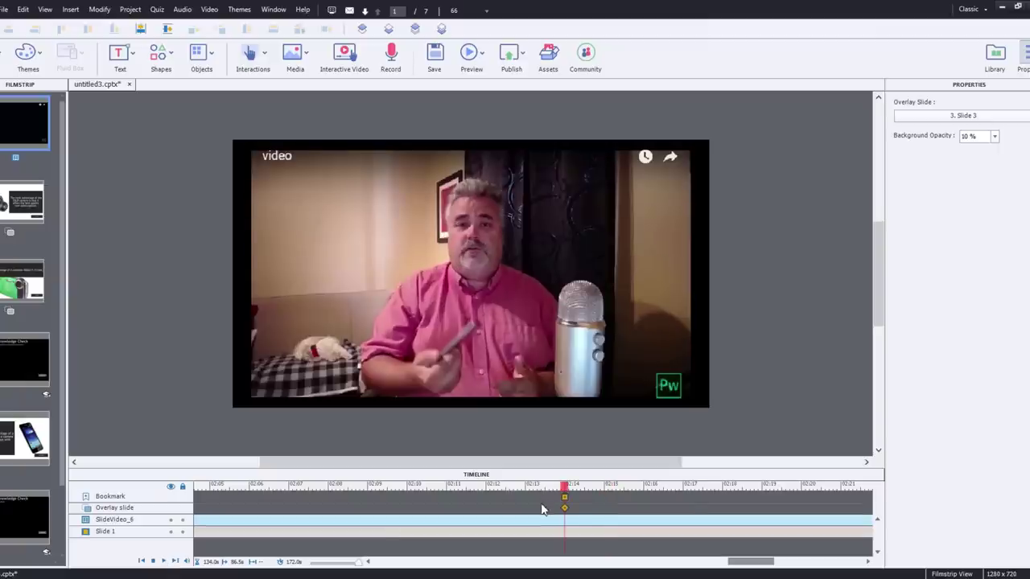
{"action": "double_click", "coordinate": [565, 510]}
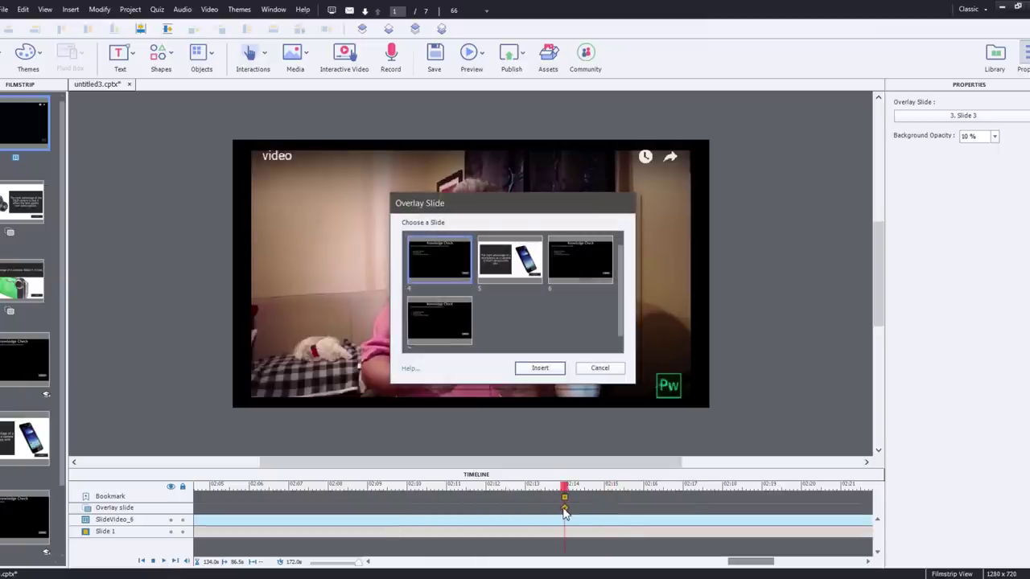
{"action": "double_click", "coordinate": [513, 253]}
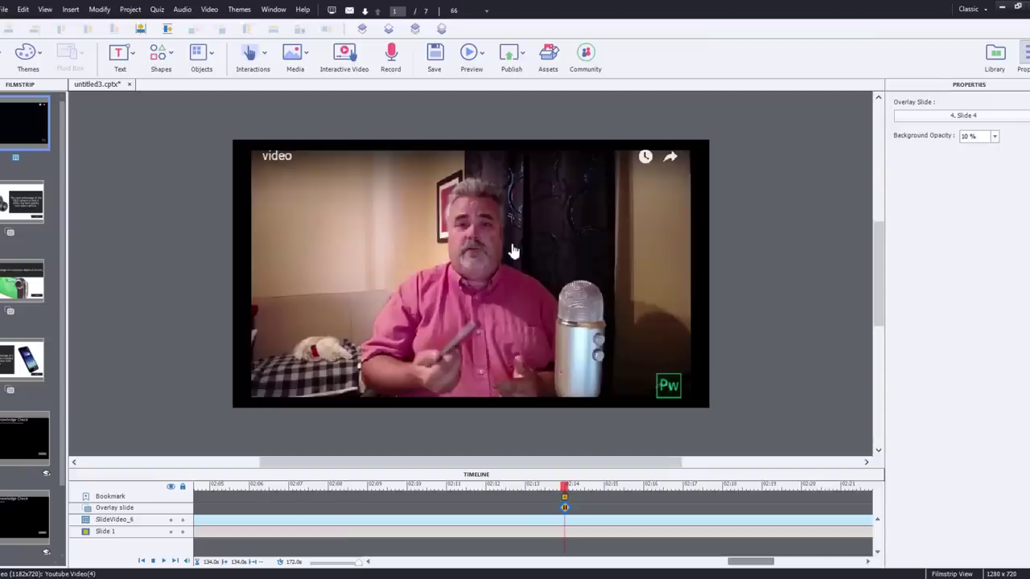
Step: Play onward and stop near 2:24 to add a new overlay point
{"action": "left_click", "coordinate": [164, 565]}
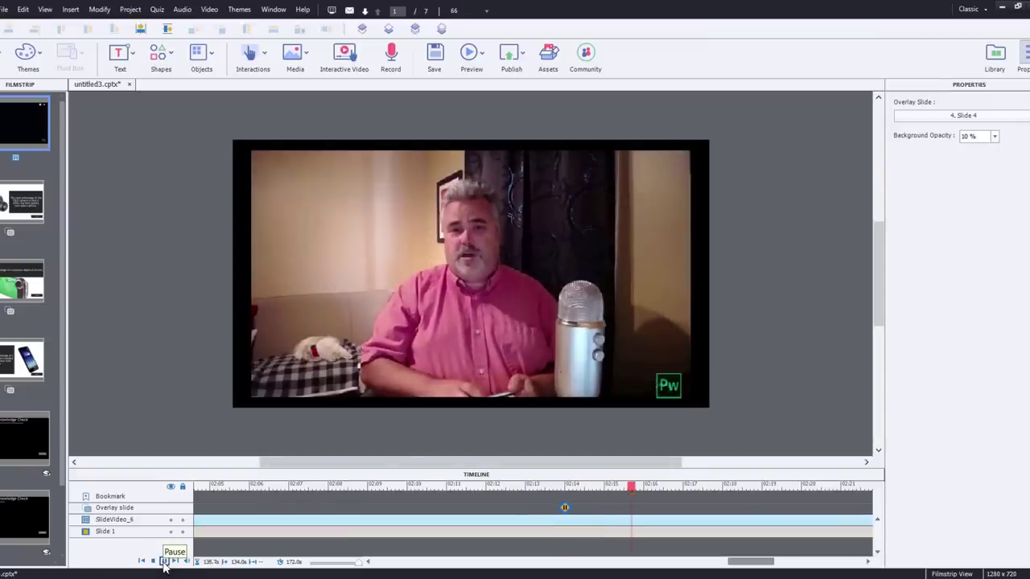
{"action": "left_click", "coordinate": [164, 562]}
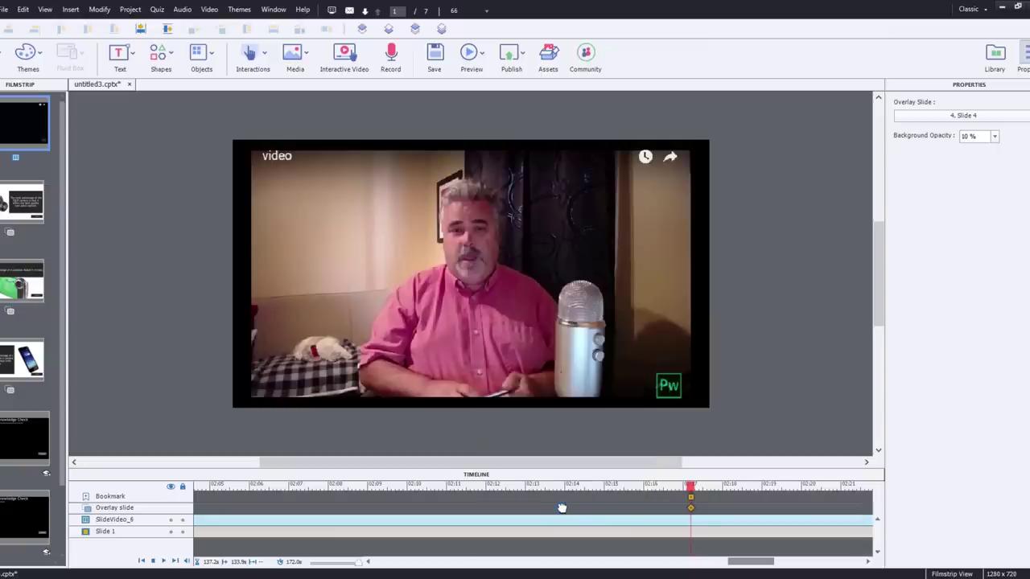
{"action": "mouse_move", "coordinate": [562, 507]}
{"action": "left_click", "coordinate": [164, 562]}
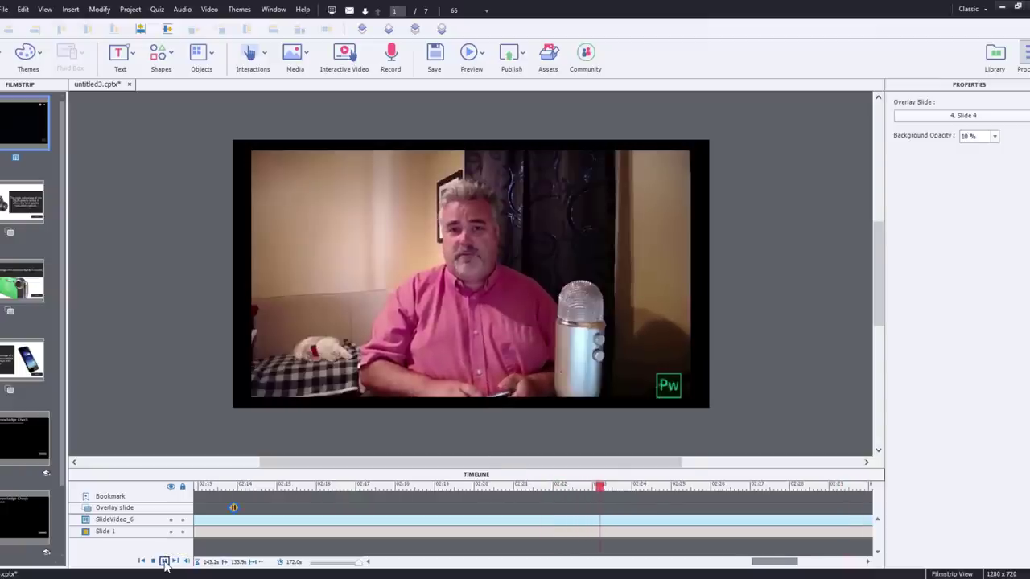
{"action": "left_click", "coordinate": [164, 563]}
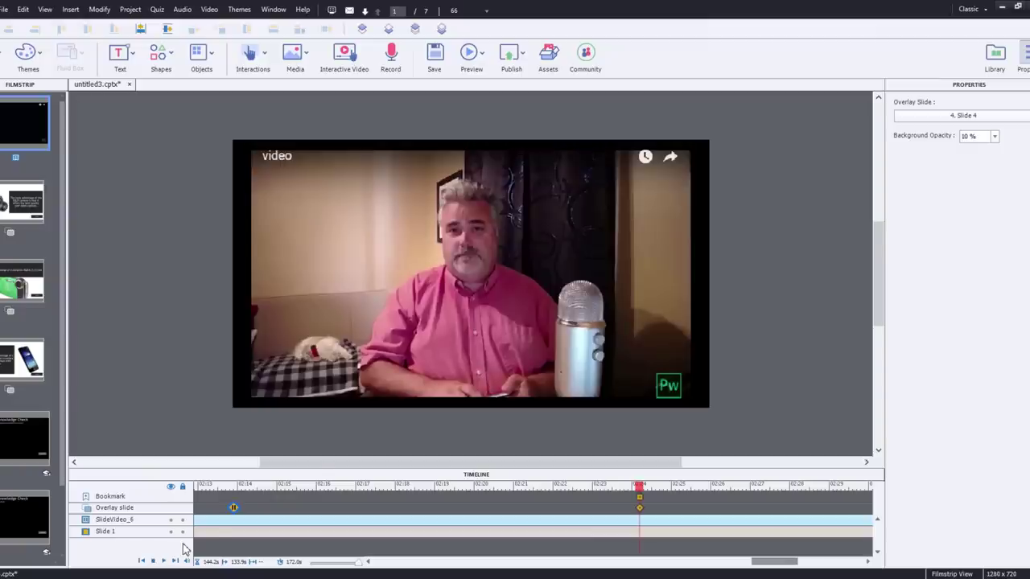
Step: Assign Knowledge Check slides 5, 6 and 7 as consecutive overlays around 2:24–2:25
{"action": "left_click", "coordinate": [640, 510]}
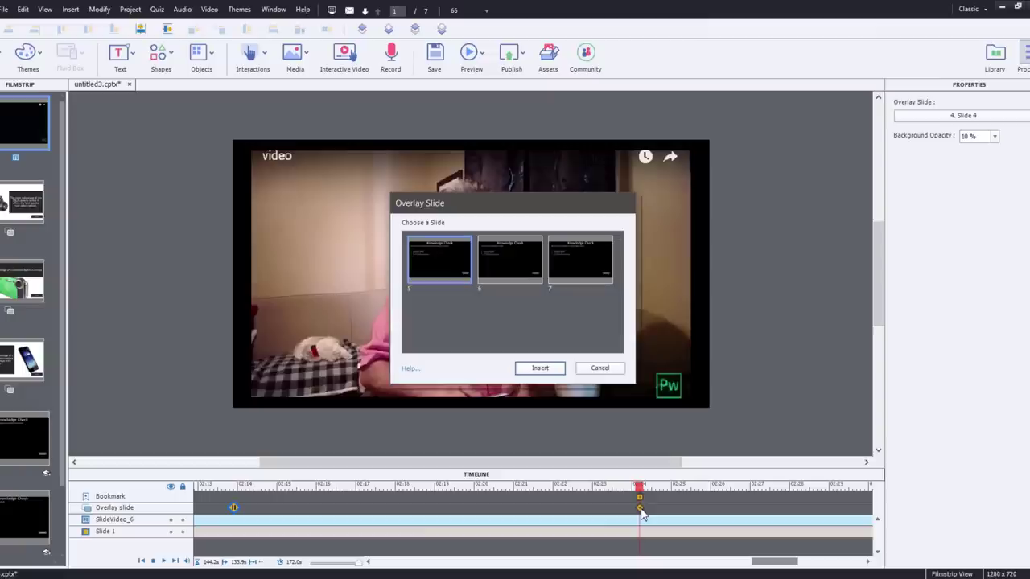
{"action": "double_click", "coordinate": [442, 268]}
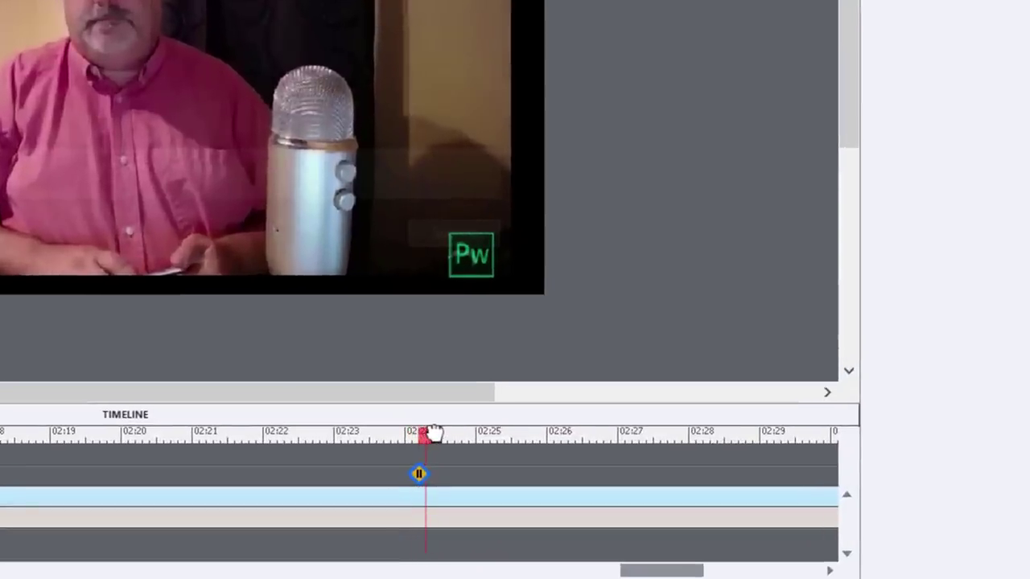
{"action": "left_click_drag", "start_coordinate": [434, 433], "coordinate": [439, 432]}
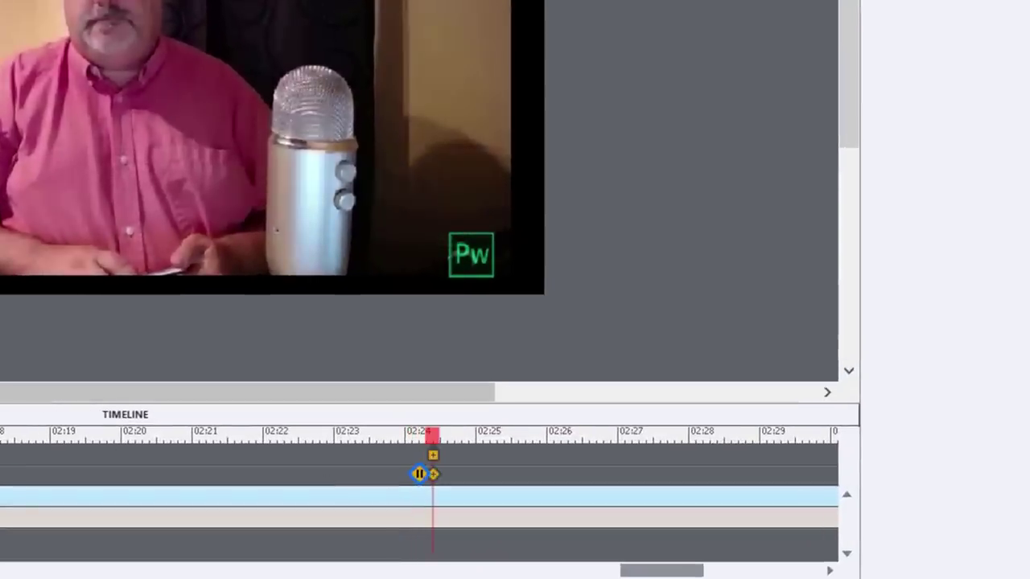
{"action": "double_click", "coordinate": [435, 475]}
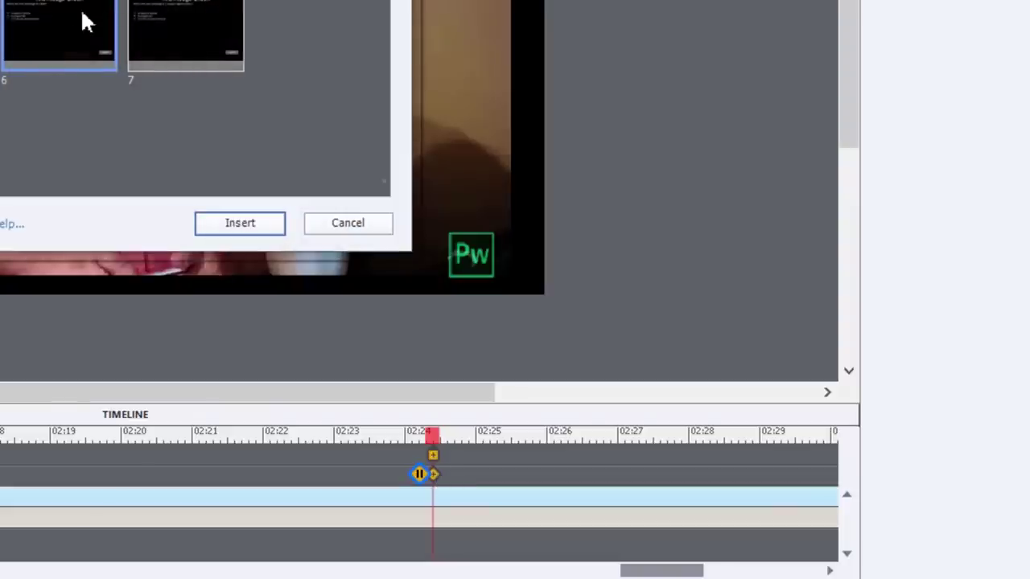
{"action": "double_click", "coordinate": [86, 22]}
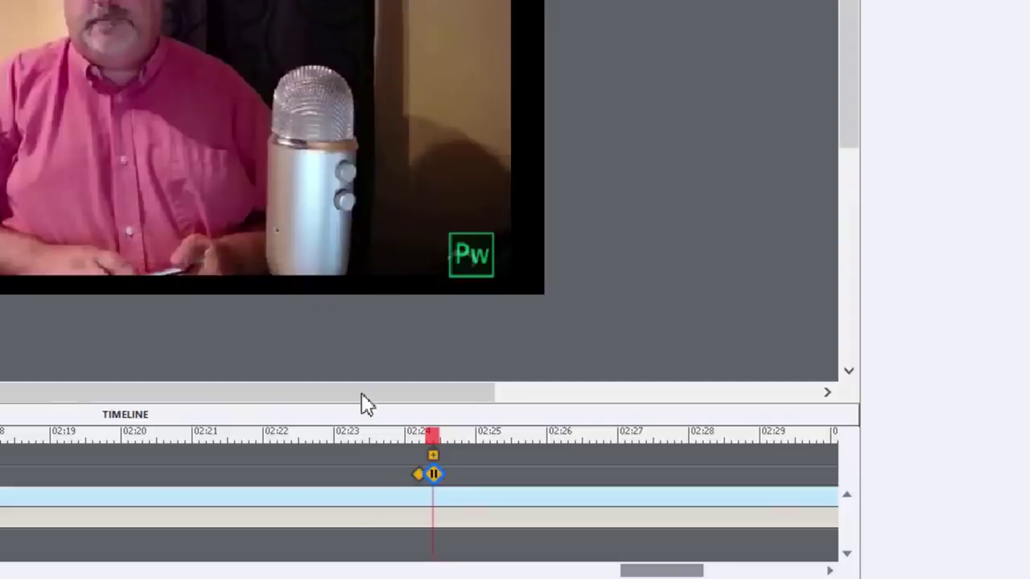
{"action": "left_click_drag", "start_coordinate": [433, 430], "coordinate": [449, 435]}
{"action": "left_click", "coordinate": [449, 476]}
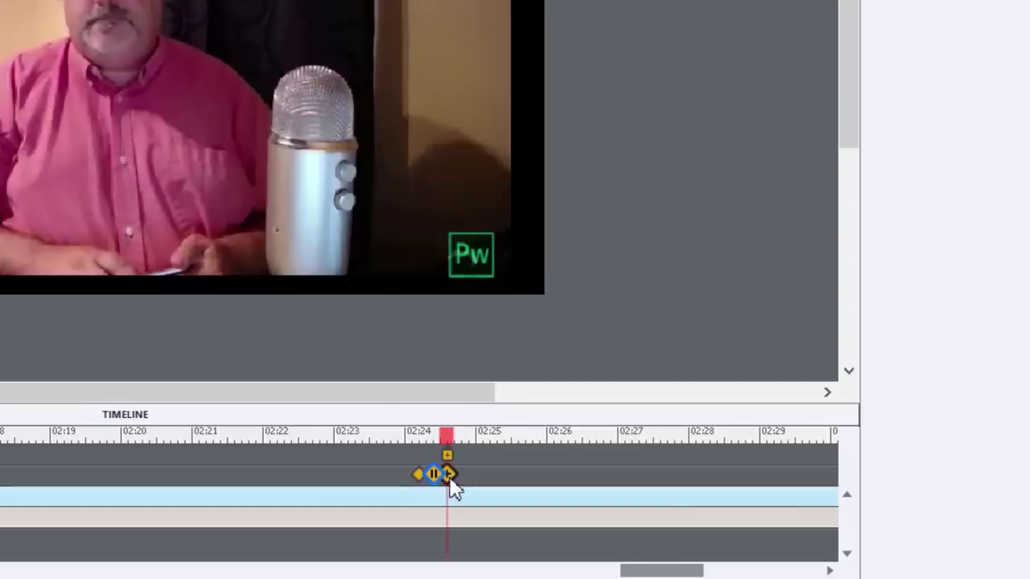
{"action": "double_click", "coordinate": [32, 40]}
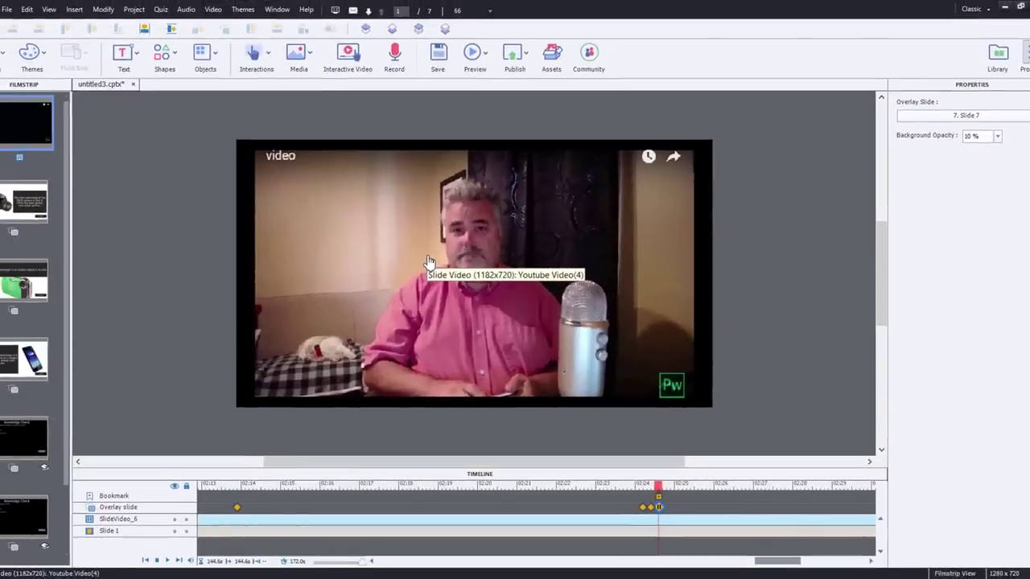
Step: Scrub the timeline back to about 00:08, just after the Digital Cameras title
{"action": "scroll", "coordinate": [68, 221], "scroll_direction": "down", "scroll_amount": 2}
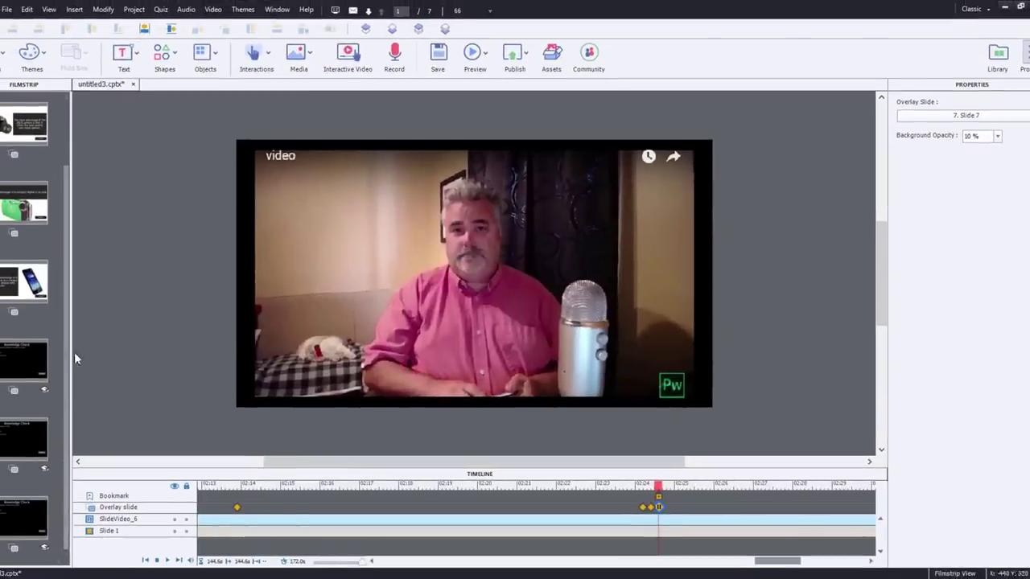
{"action": "scroll", "coordinate": [69, 171], "scroll_direction": "up", "scroll_amount": 2}
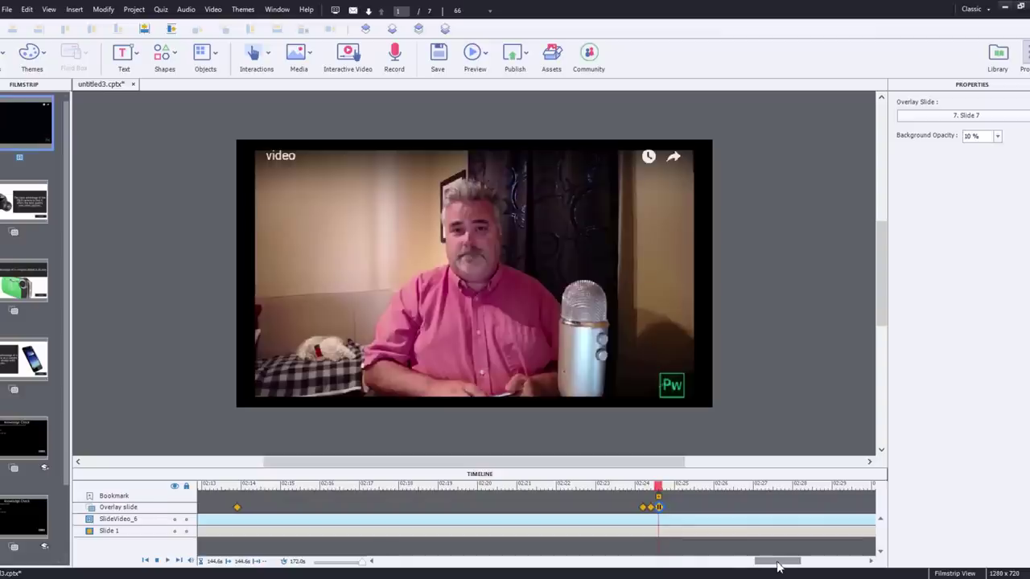
{"action": "left_click_drag", "start_coordinate": [778, 566], "coordinate": [368, 567]}
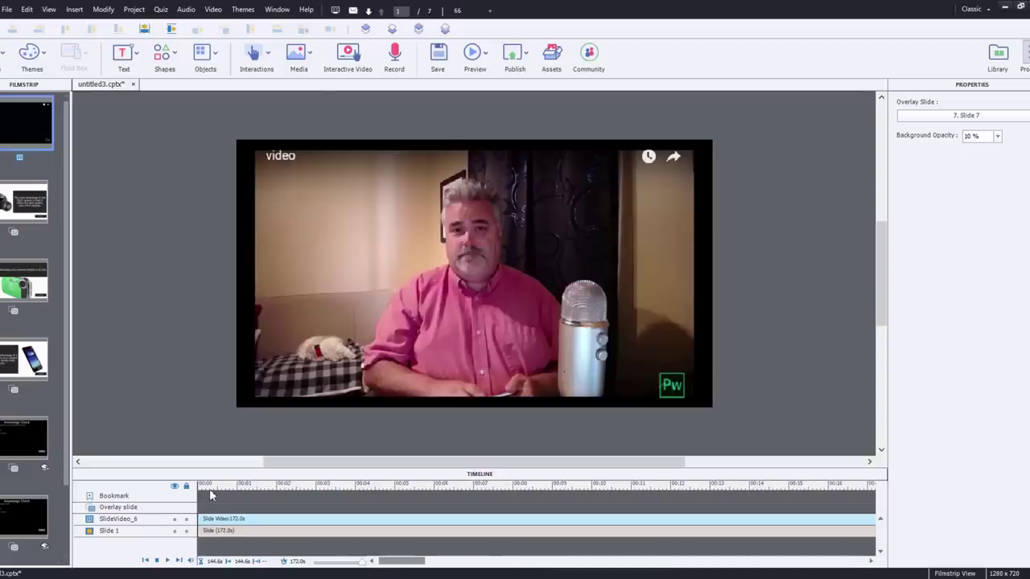
{"action": "left_click", "coordinate": [356, 485]}
{"action": "left_click", "coordinate": [410, 486]}
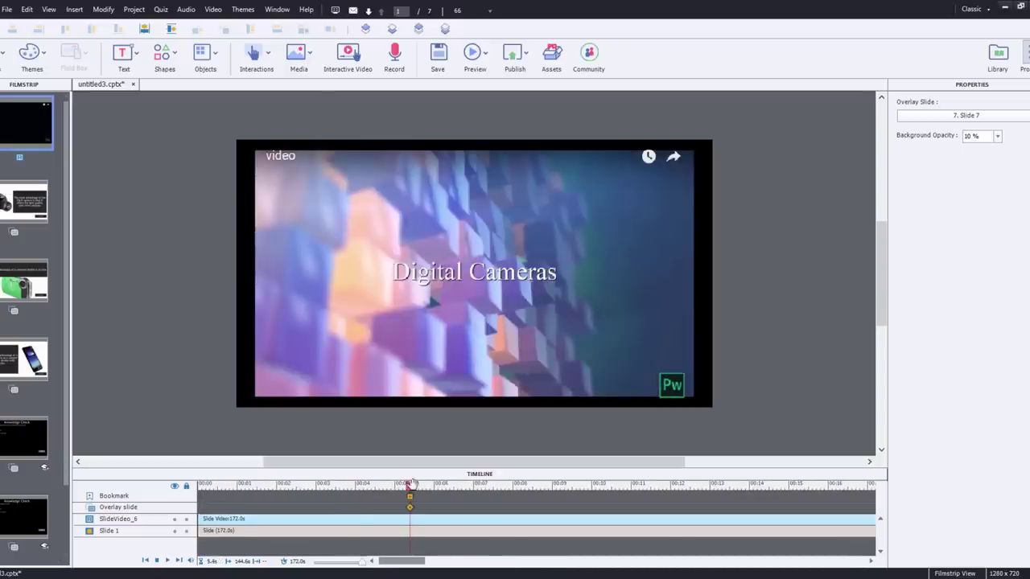
{"action": "left_click", "coordinate": [453, 486]}
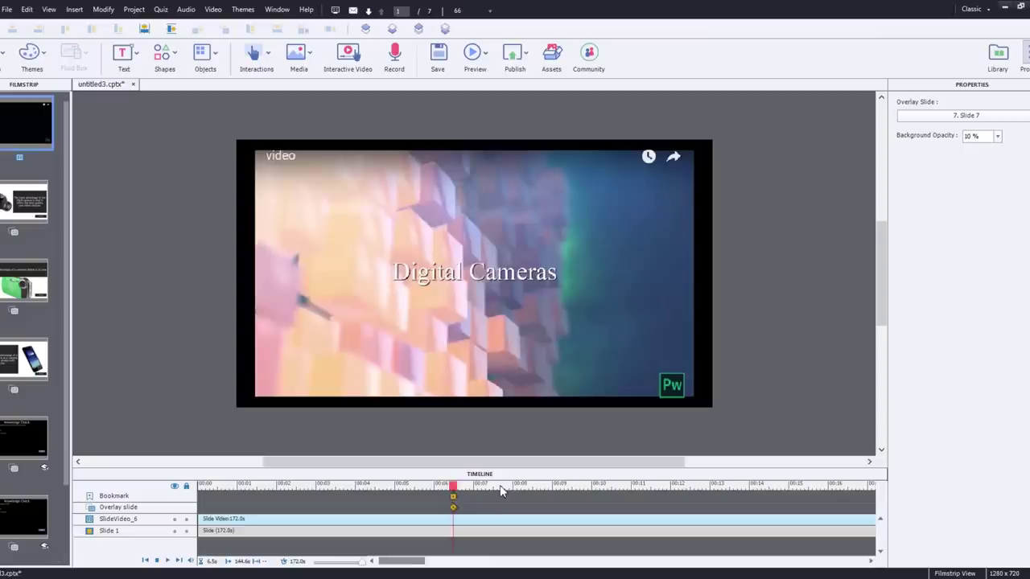
{"action": "left_click", "coordinate": [497, 486]}
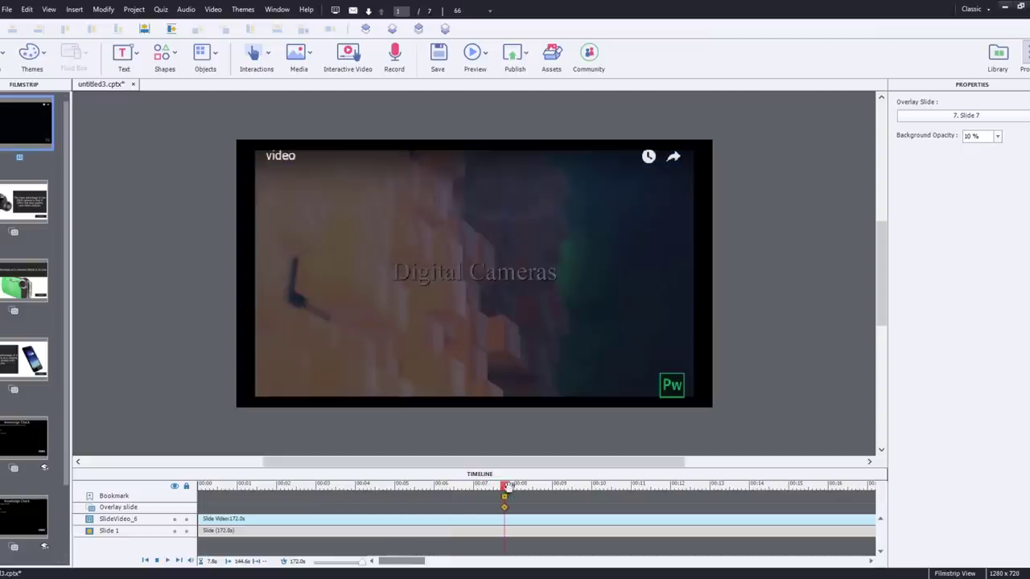
{"action": "mouse_move", "coordinate": [508, 486]}
{"action": "left_mouse_down"}
{"action": "mouse_move", "coordinate": [524, 485]}
{"action": "mouse_move", "coordinate": [513, 485]}
{"action": "left_mouse_up"}
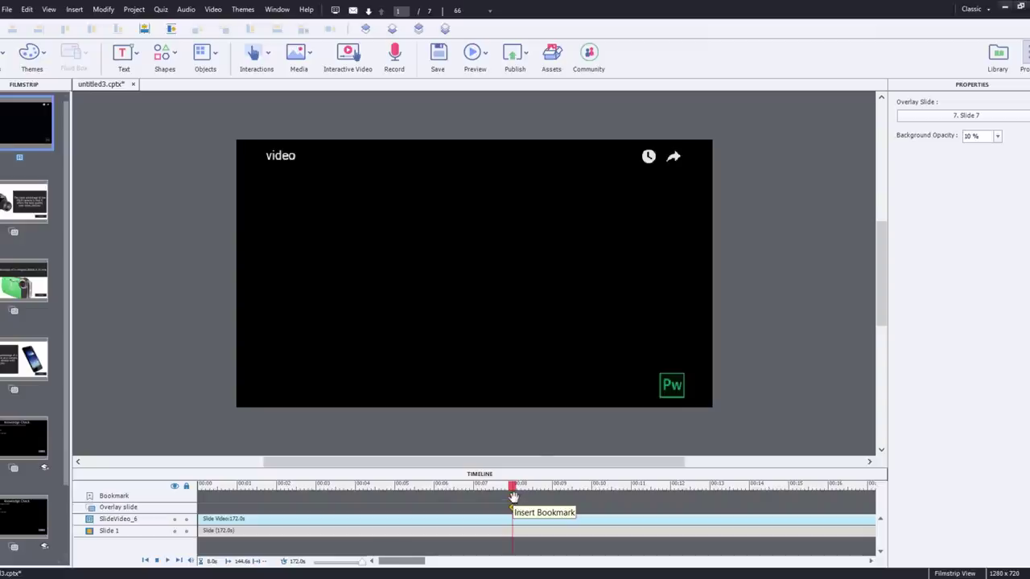
Step: Insert a bookmark at 00:08 and name it Begin
{"action": "left_click", "coordinate": [513, 496]}
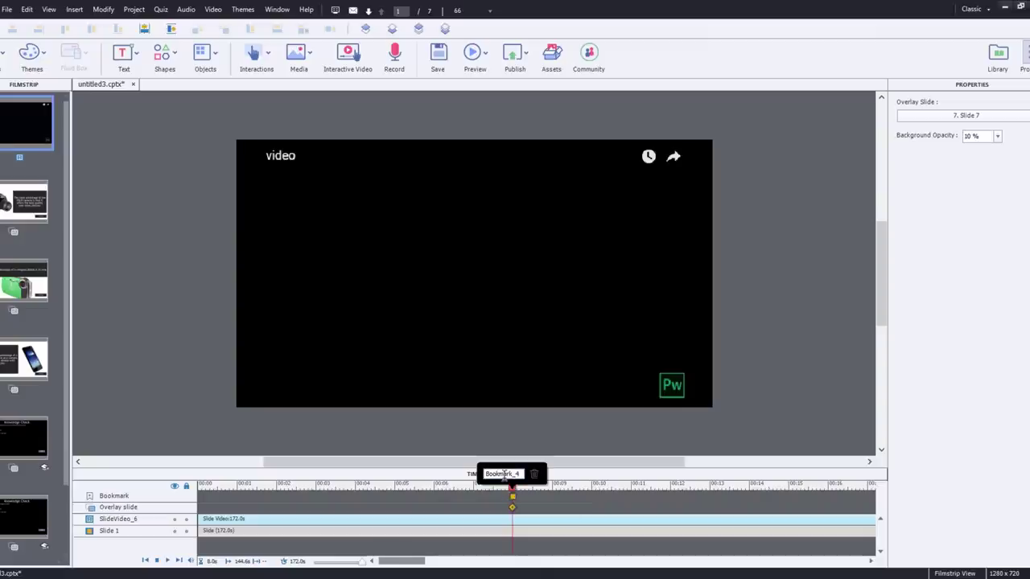
{"action": "double_click", "coordinate": [504, 474]}
{"action": "type", "text": "Begg"}
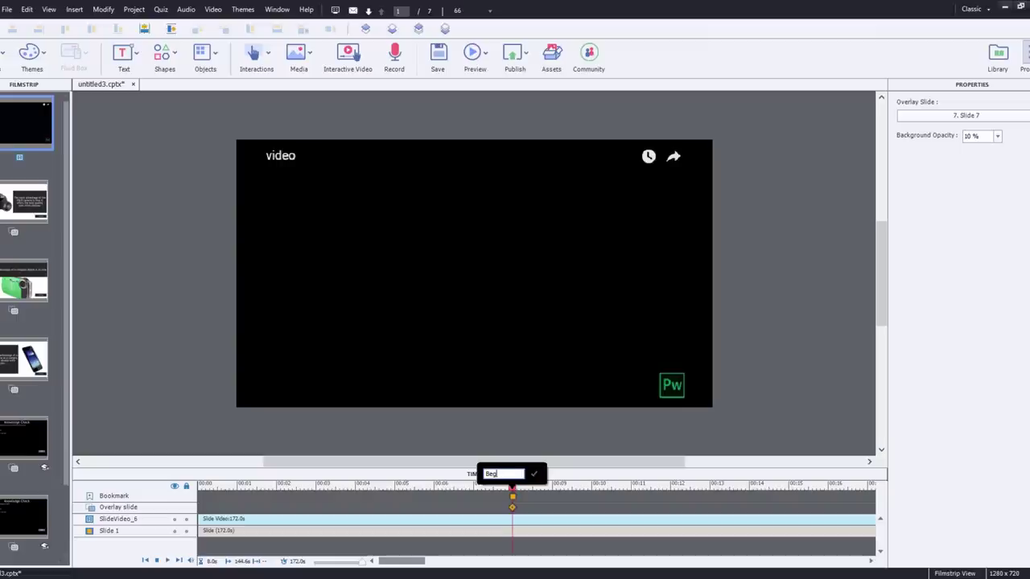
{"action": "key", "text": "Return"}
Step: Select all Knowledge Check slides and set their Last Attempt action to Jump To Bookmark 'Begin'
{"action": "left_click", "coordinate": [18, 441]}
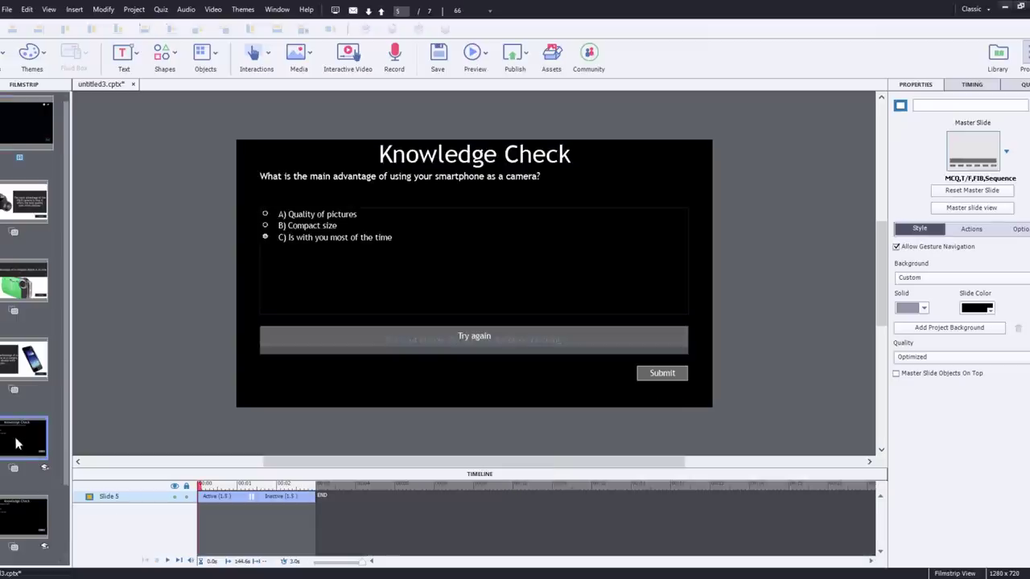
{"action": "scroll", "coordinate": [66, 390], "scroll_direction": "down", "scroll_amount": 2}
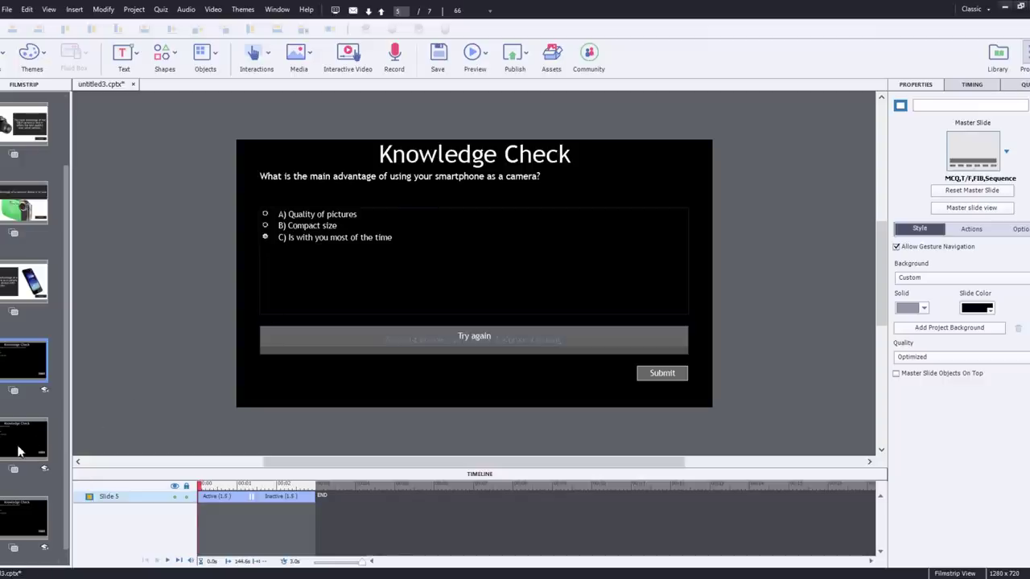
{"action": "left_click", "coordinate": [16, 448], "text": "shift"}
{"action": "left_click", "coordinate": [23, 523], "text": "shift"}
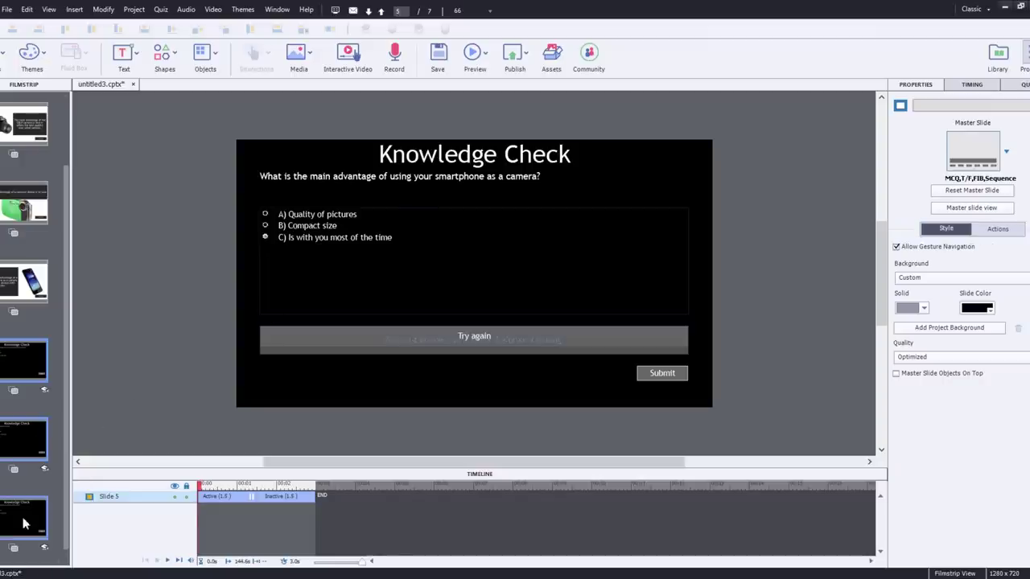
{"action": "left_click", "coordinate": [1012, 85]}
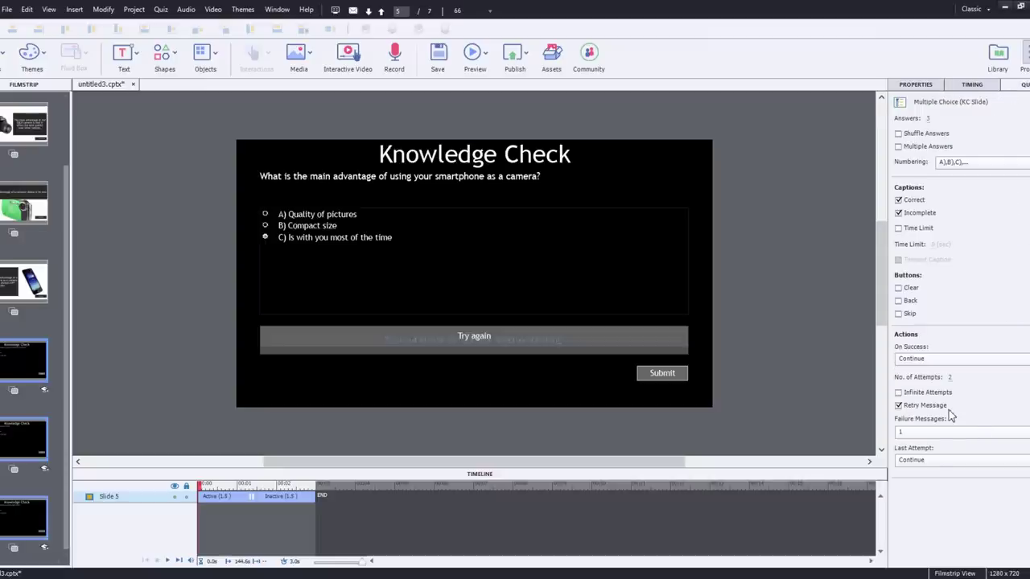
{"action": "left_click", "coordinate": [931, 461]}
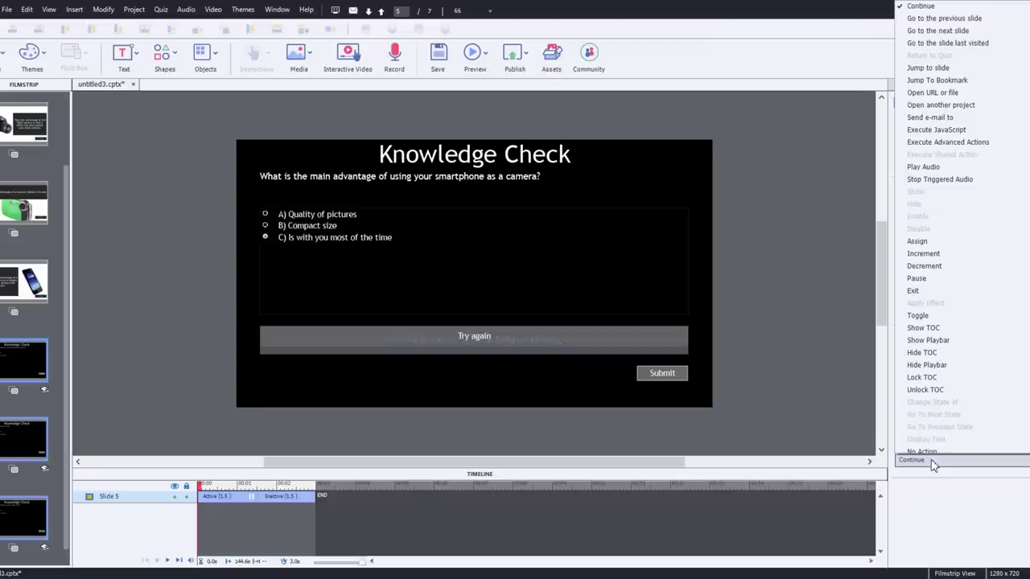
{"action": "left_click", "coordinate": [965, 80]}
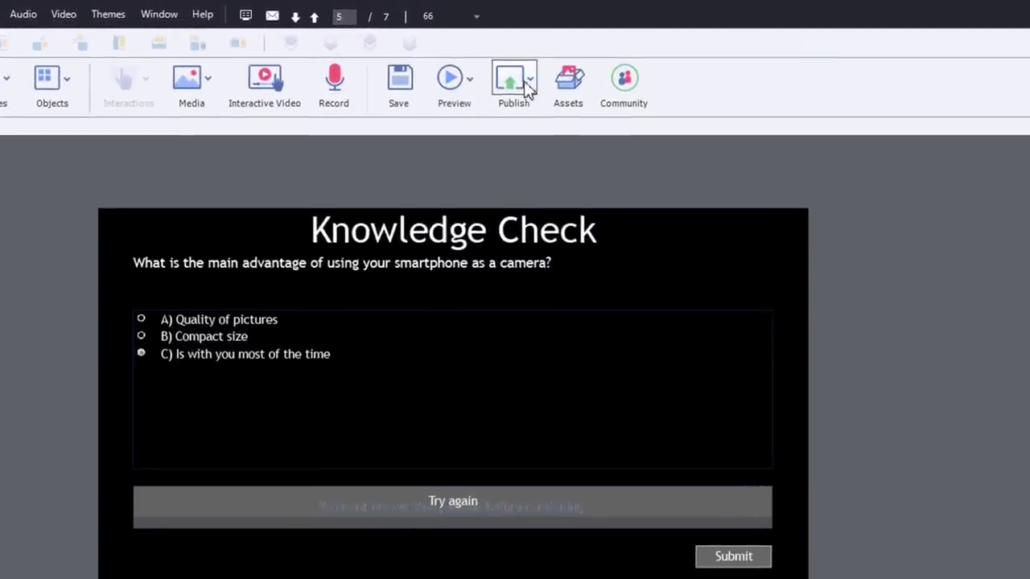
Step: Try a full project preview, dismiss the unsupported-items warning, then preview as HTML5 in Browser
{"action": "left_click", "coordinate": [469, 80]}
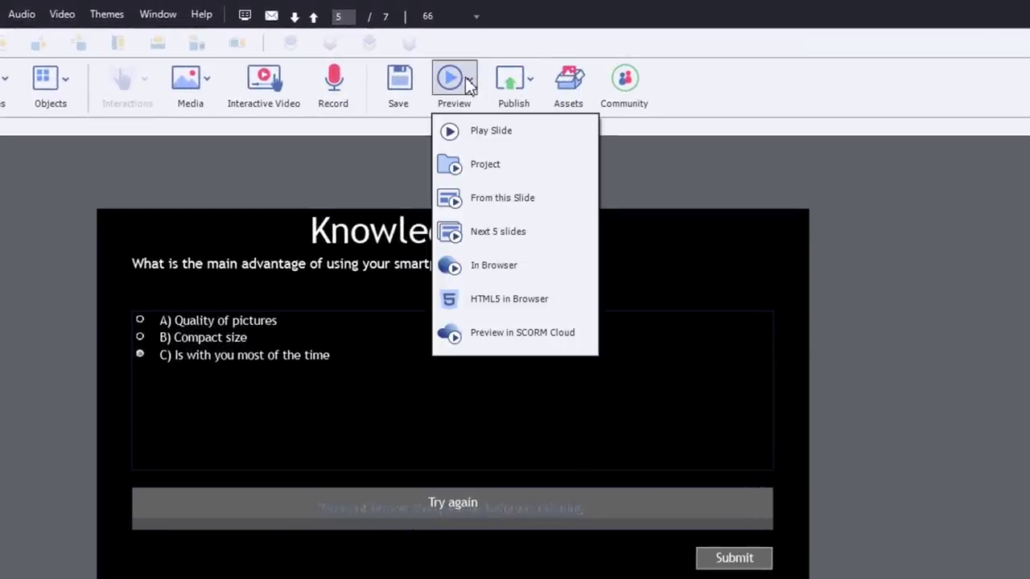
{"action": "left_click", "coordinate": [485, 165]}
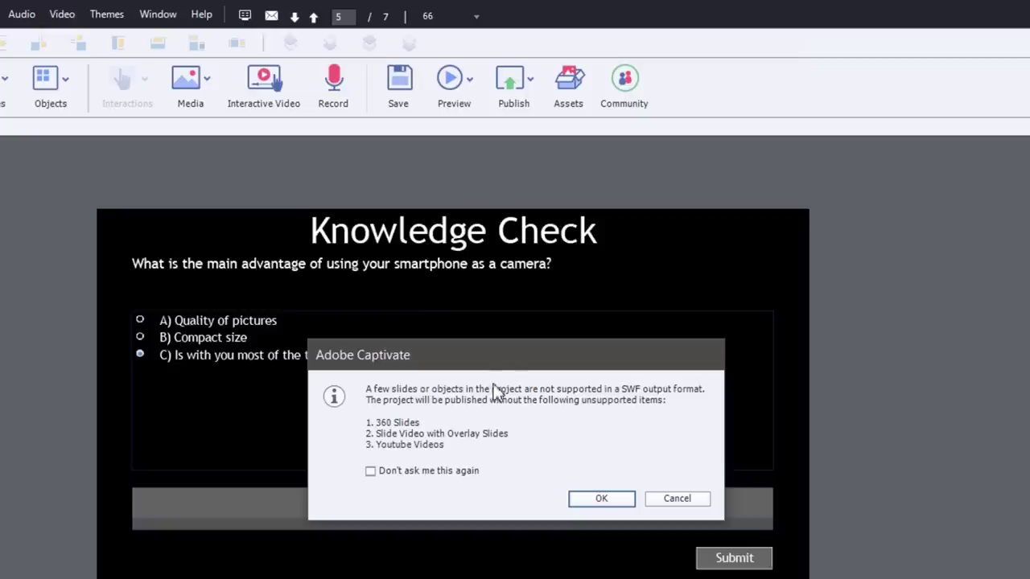
{"action": "left_click", "coordinate": [688, 498]}
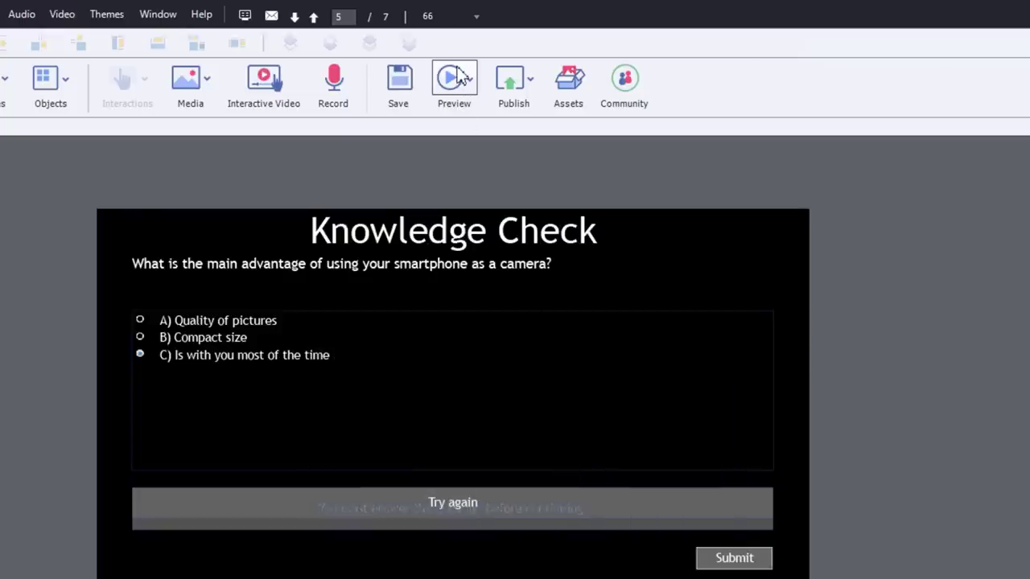
{"action": "left_click", "coordinate": [461, 76]}
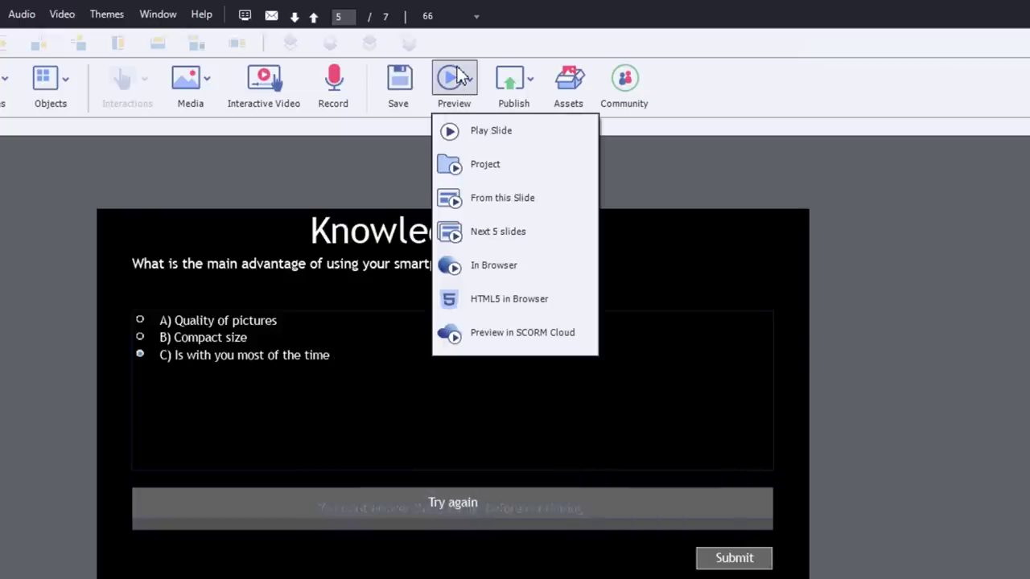
{"action": "left_click", "coordinate": [519, 309]}
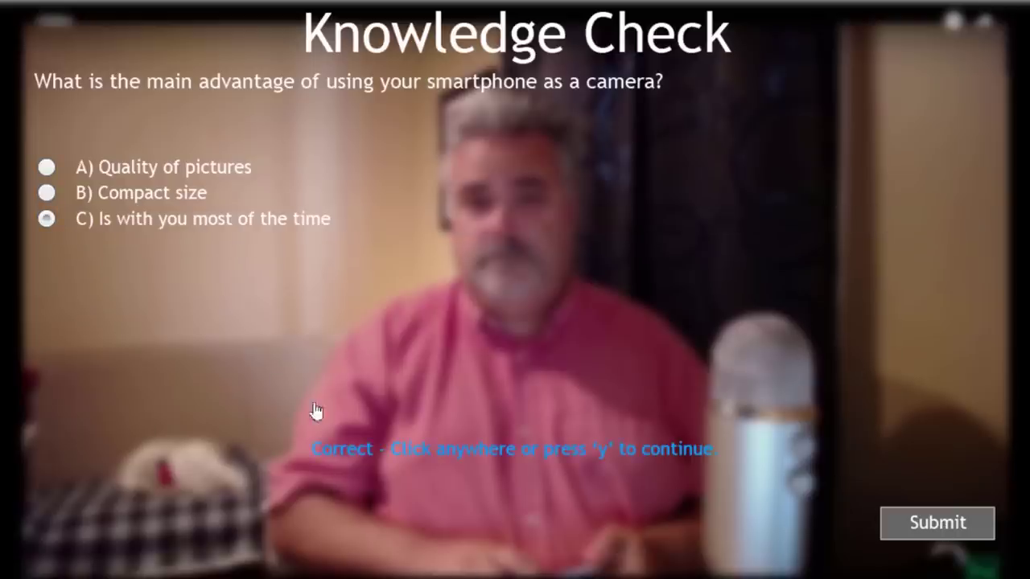
Step: Submit answer C on the smartphone knowledge check
{"action": "left_click", "coordinate": [294, 378]}
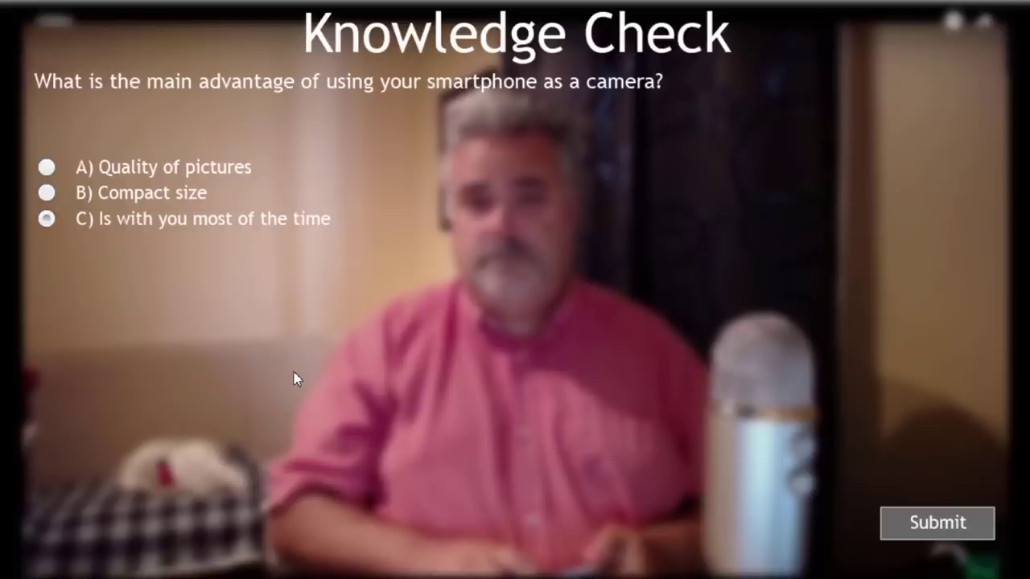